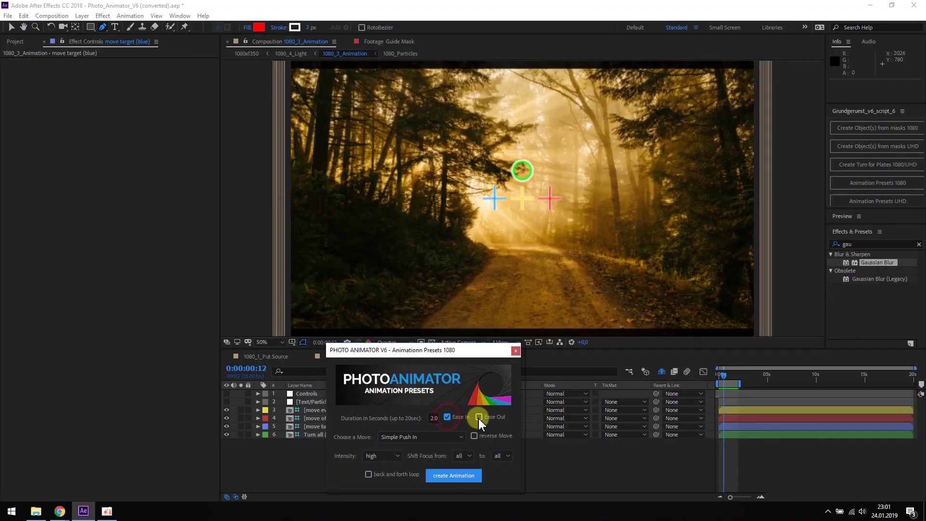
Step: Create a 3-second Parallel Dolly Left to Right animation with Ease In, Ease Out and back and forth loop enabled
left_click(431, 419)
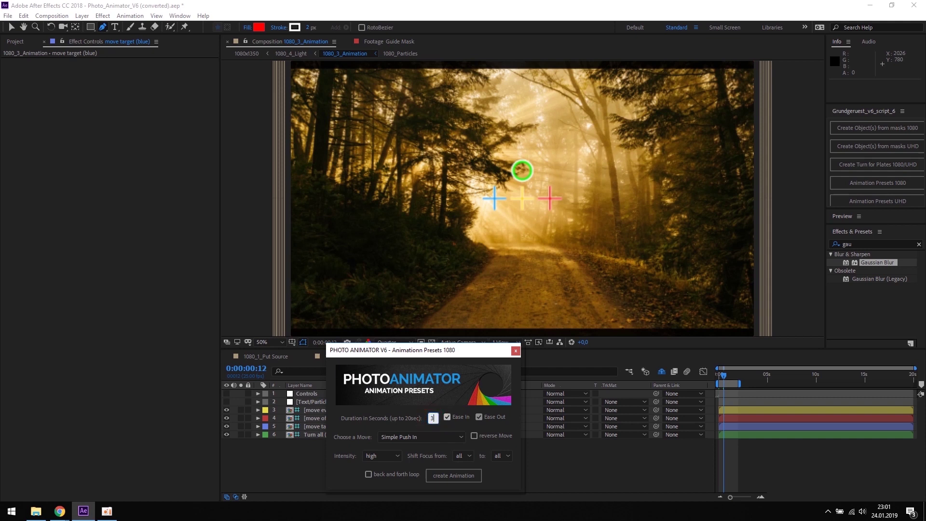
left_click(461, 437)
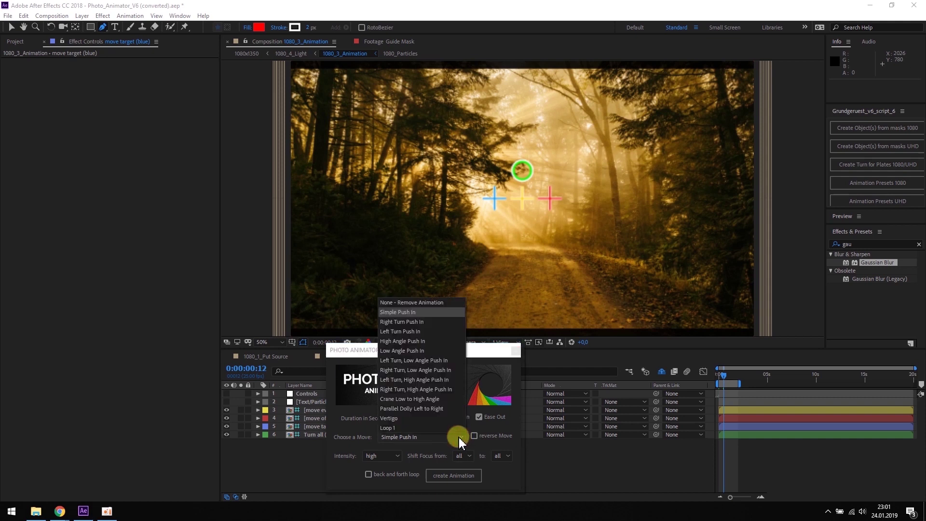
left_click(436, 409)
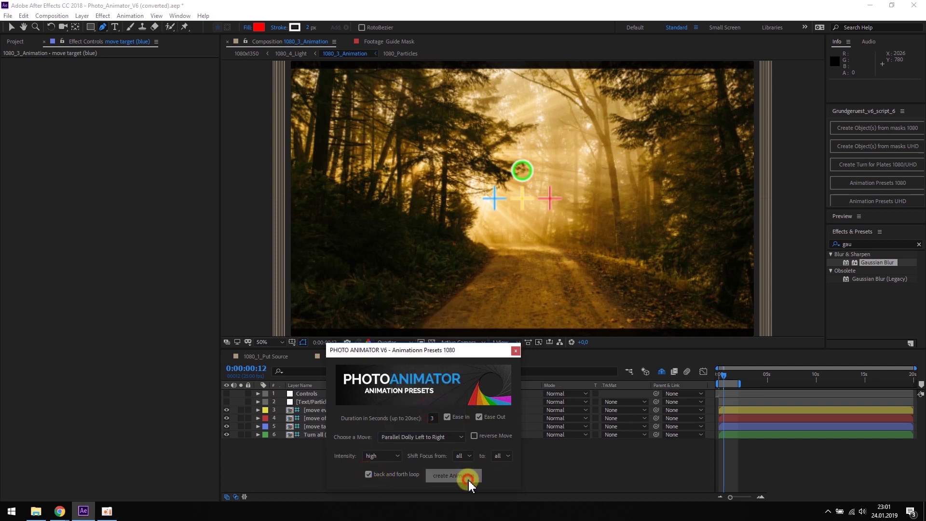
left_click(454, 475)
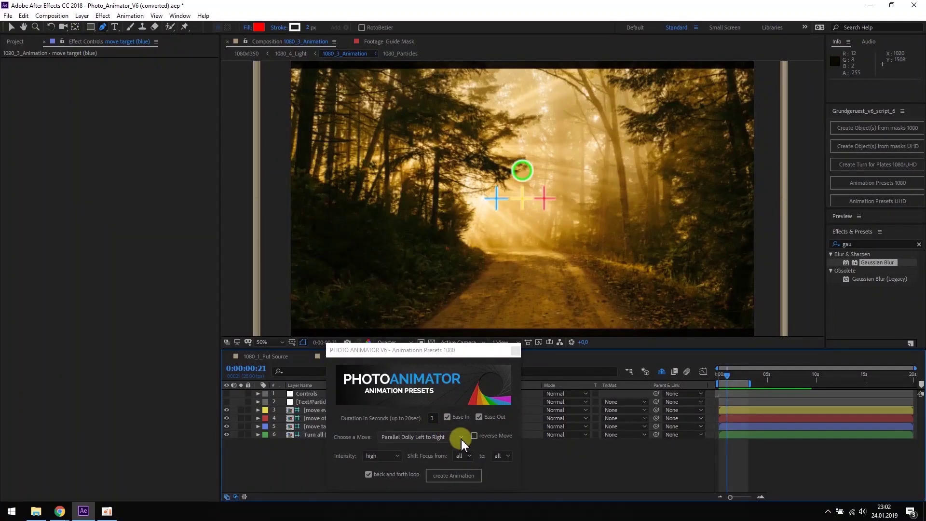
Step: Create a Loop 1 animation with Ease In, Ease Out and back and forth loop disabled, and close the presets dialog
left_click(461, 437)
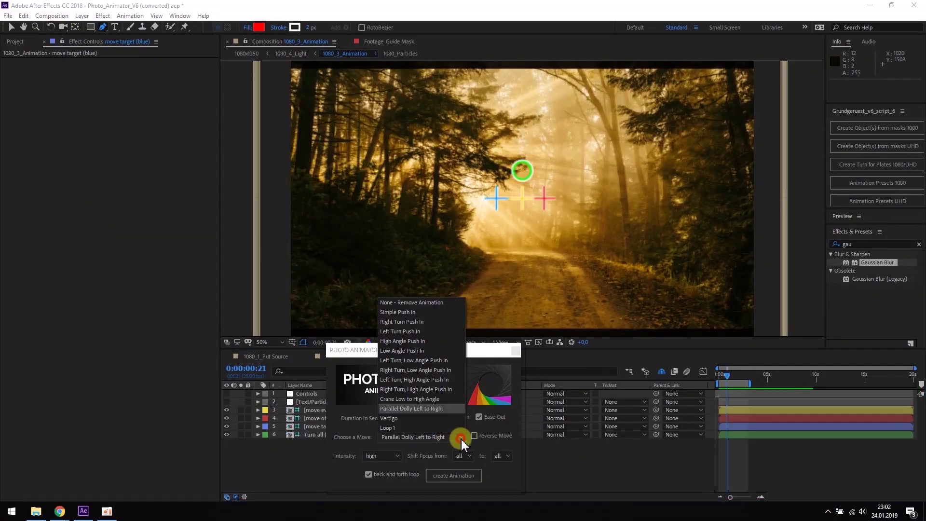
left_click(412, 428)
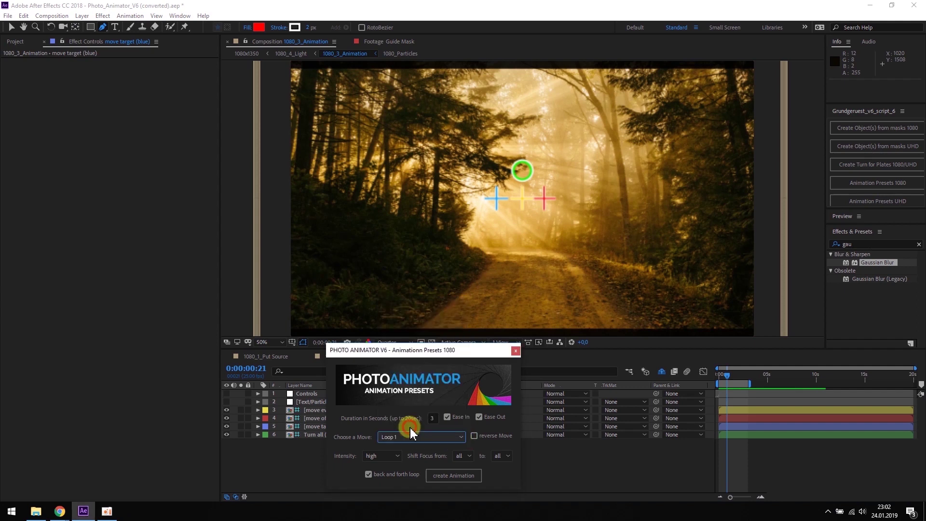
left_click(447, 417)
left_click(369, 475)
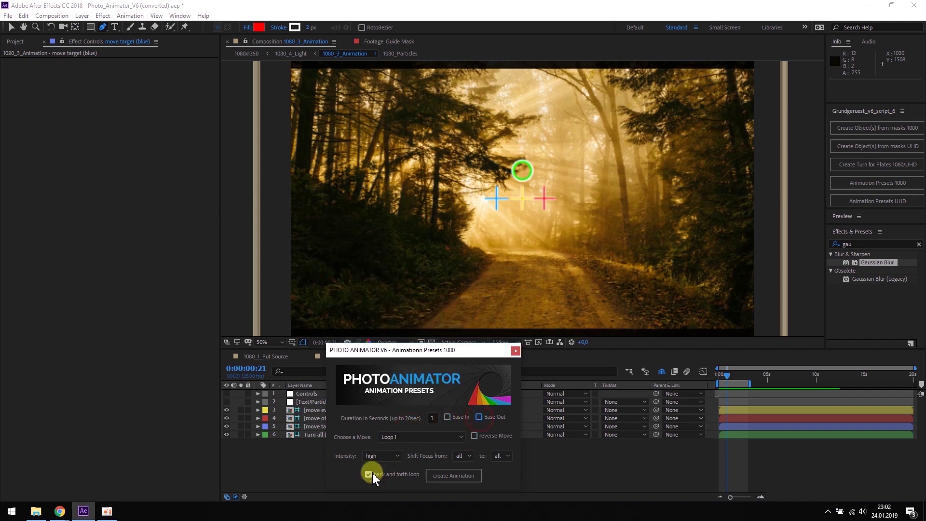
left_click(455, 476)
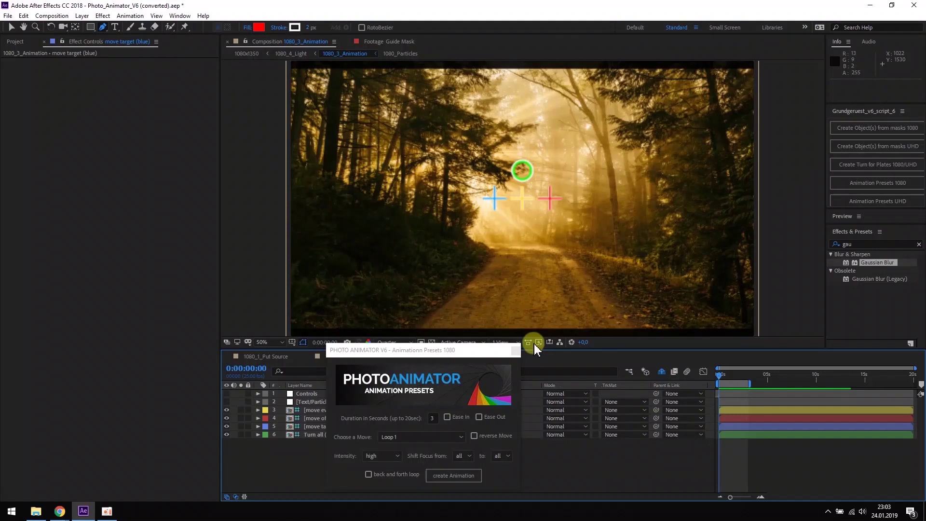
left_click(515, 351)
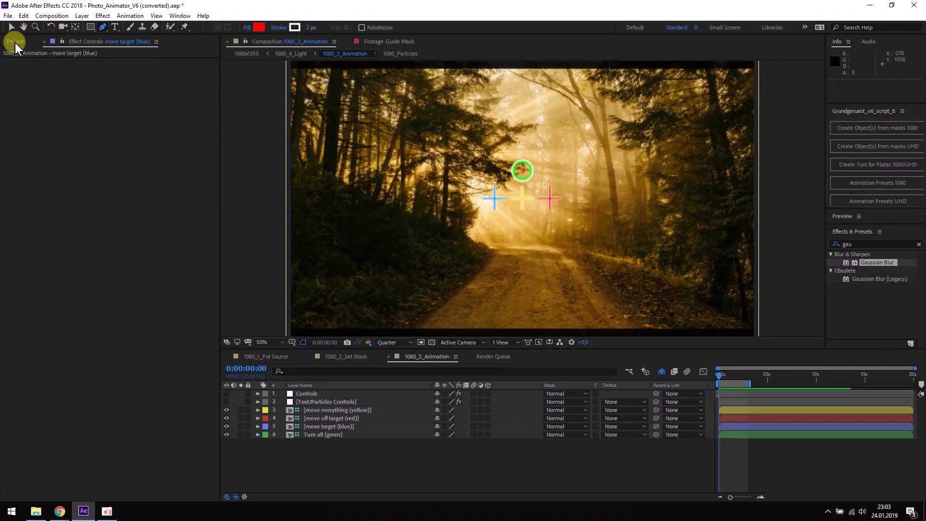
Step: In the 1080_4_Light composition, draw a closed mask around the upper-left trees on the Light Controls, Mask and Map layer
left_click(15, 42)
double_click(57, 195)
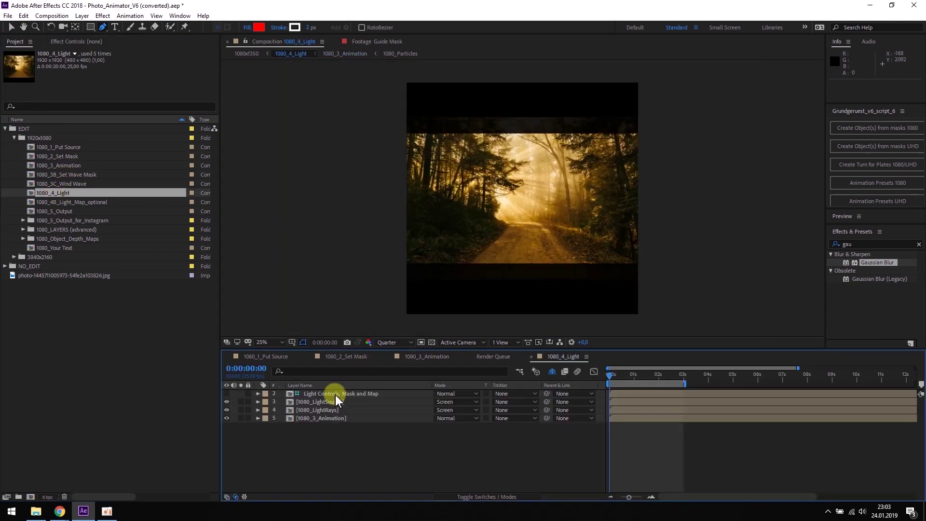
left_click(336, 395)
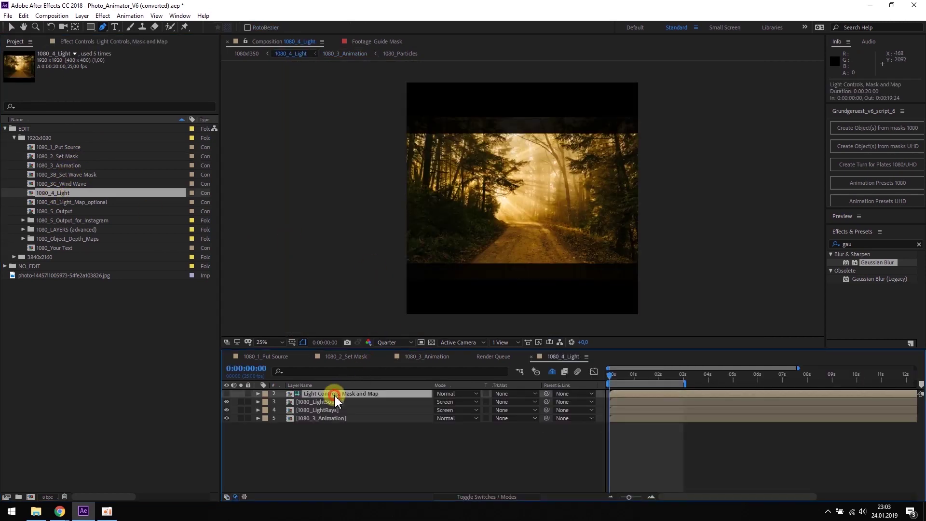
left_click(103, 27)
left_click(445, 159)
left_click(447, 182)
left_click(465, 195)
left_click(484, 193)
left_click(495, 174)
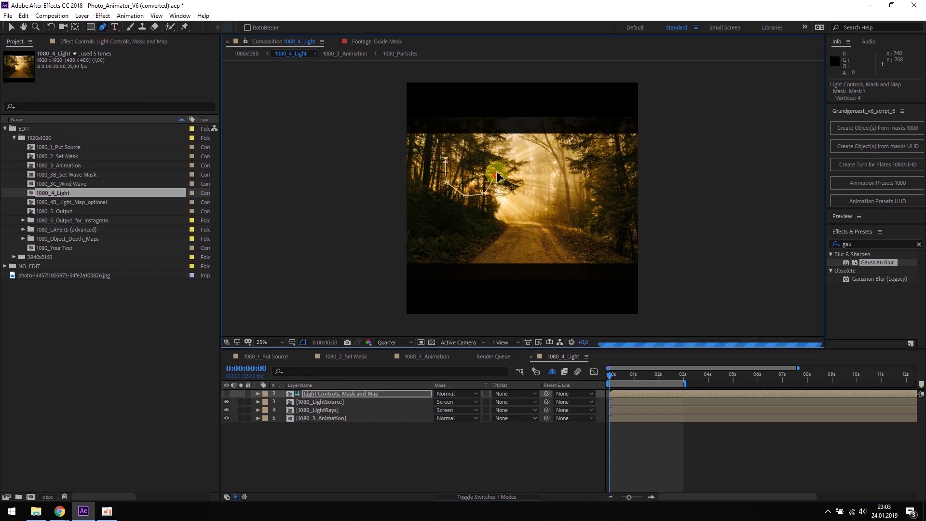
left_click(498, 151)
left_click(496, 131)
left_click(471, 126)
left_click(445, 126)
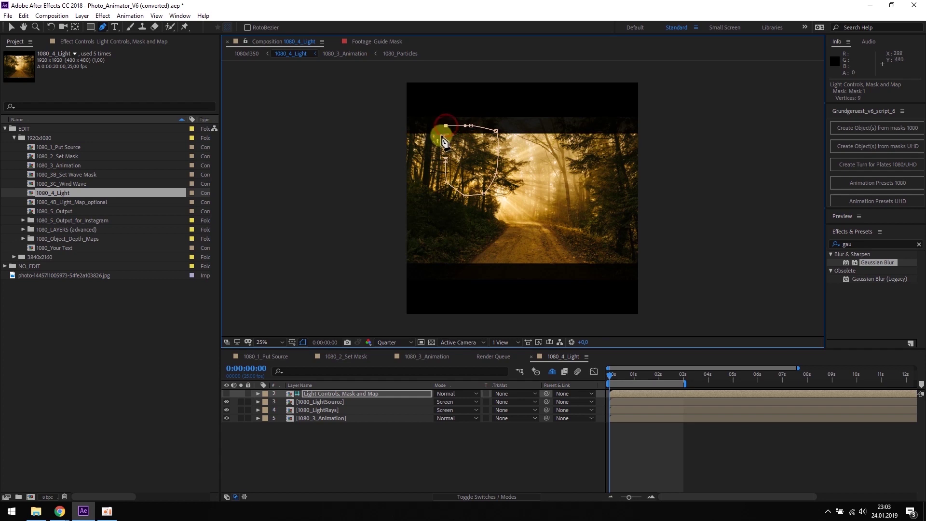
left_click(445, 160)
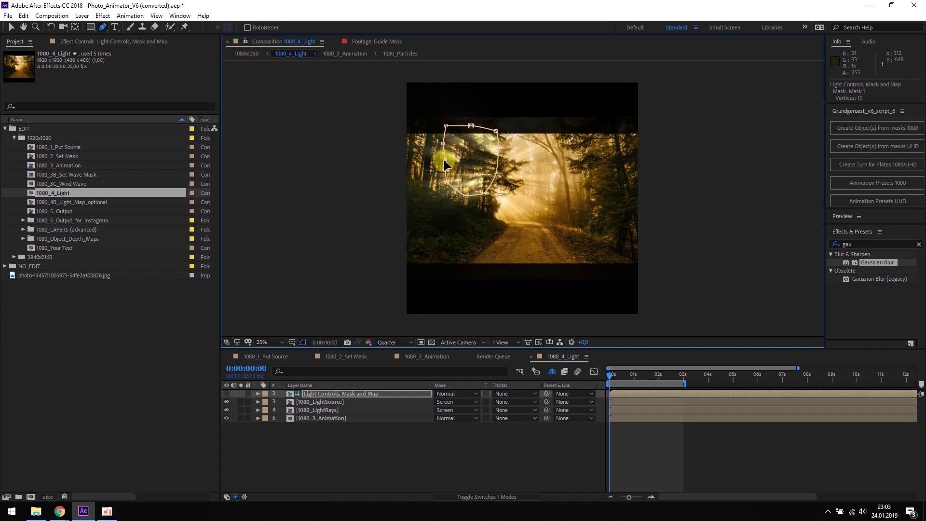
Step: Move the Point of Light Source into the lower part of the tree mask, at about 516, 798
left_click(74, 42)
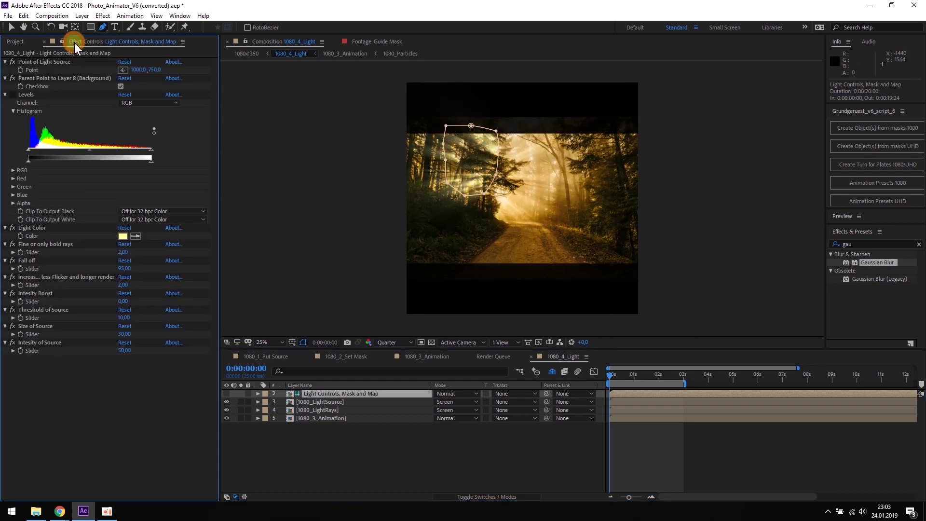
left_click(44, 63)
left_click(11, 26)
left_click_drag(529, 180, 472, 187)
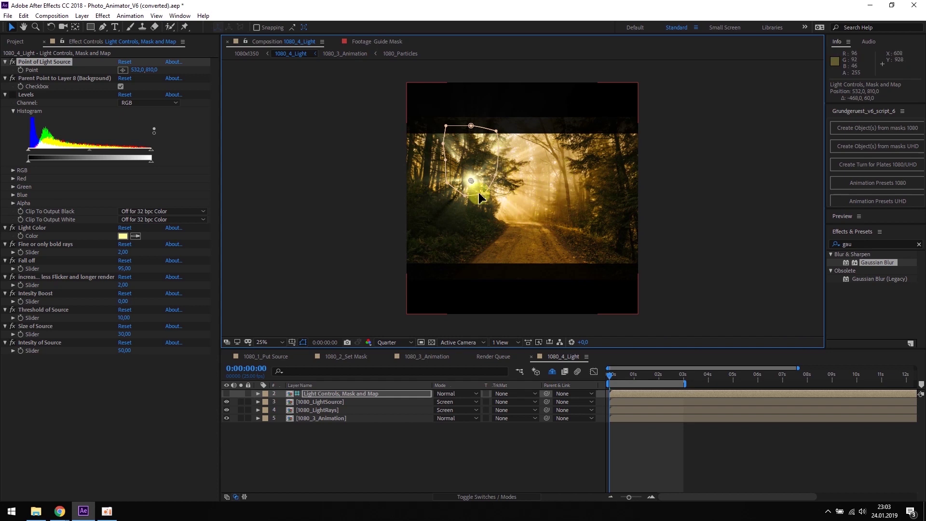
left_click_drag(470, 185, 469, 184)
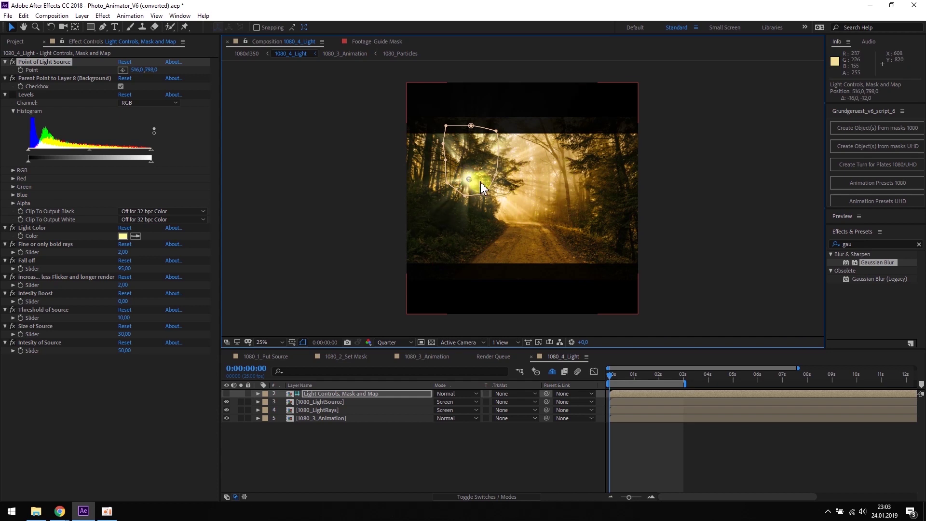
Step: Change the Light Color to a warm orange, FEC874
key("period")
key("period")
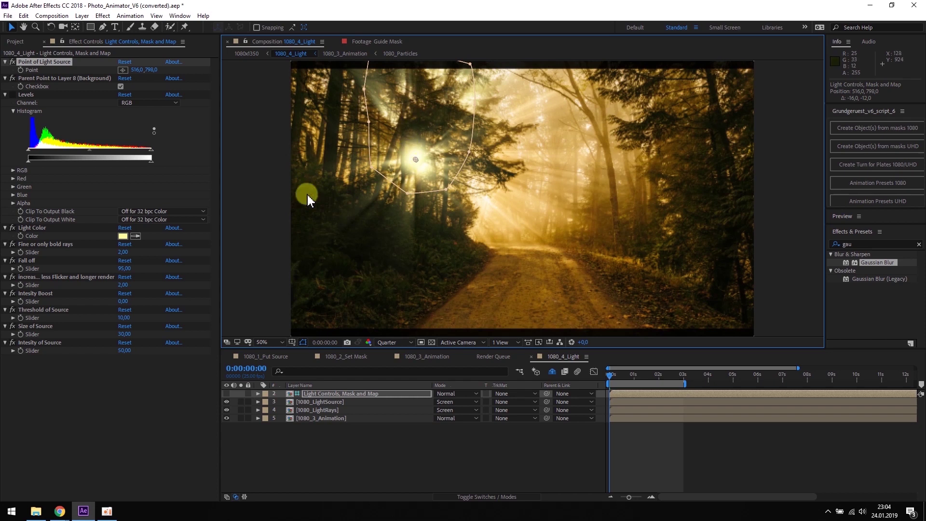
left_click(123, 236)
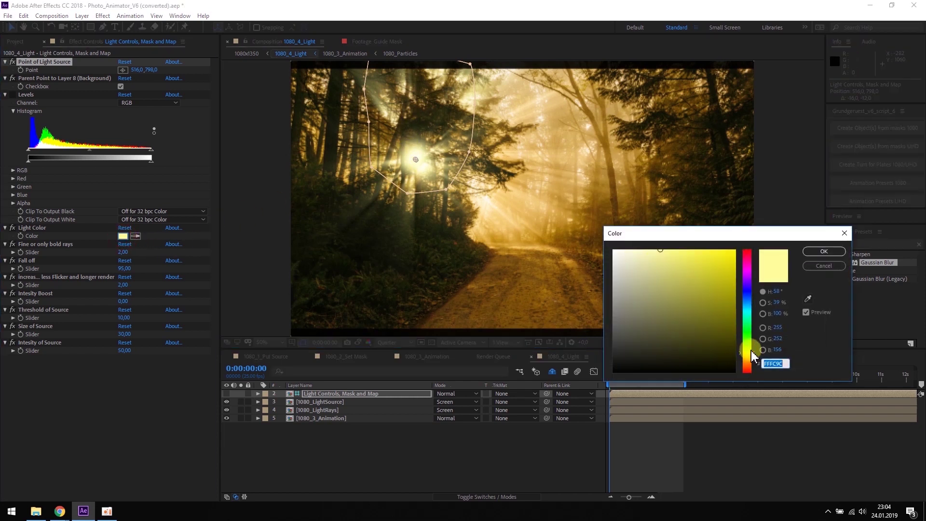
left_click_drag(751, 357, 754, 365)
left_click_drag(674, 255, 679, 249)
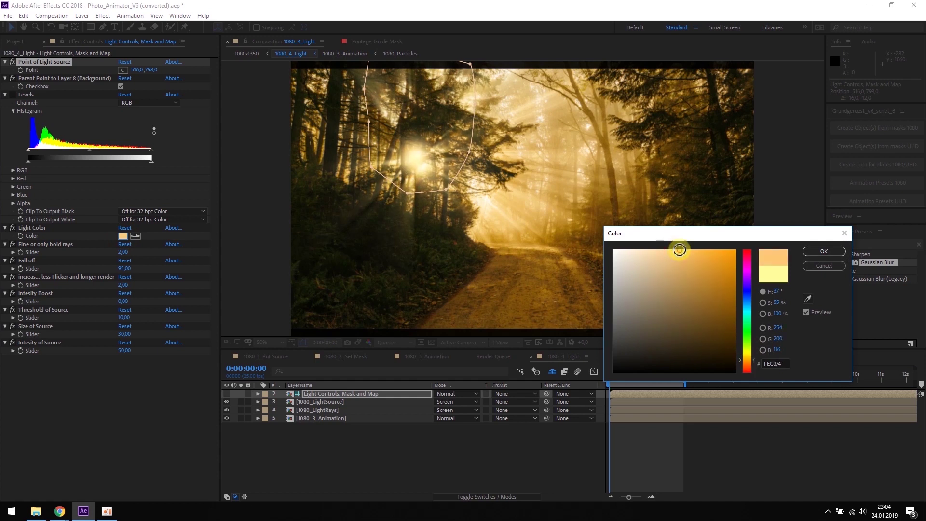
left_click(822, 251)
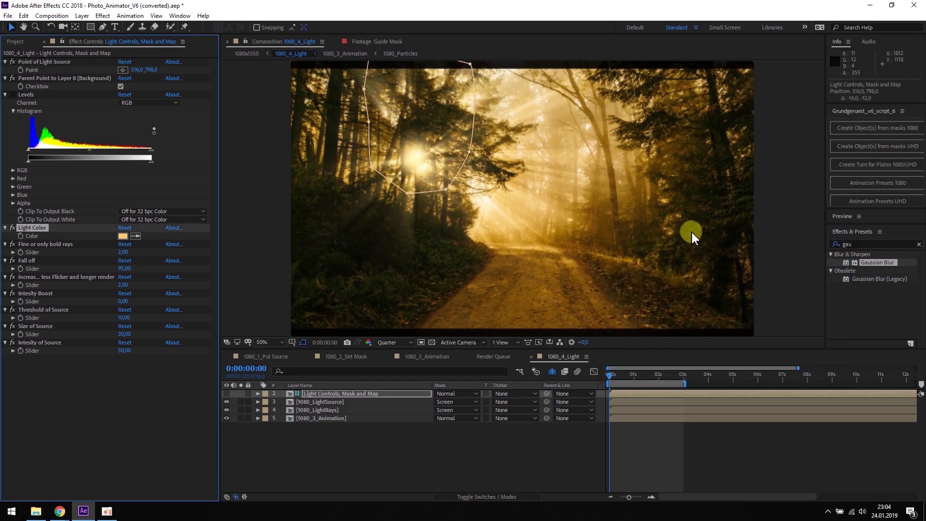
Step: Raise the Levels black point, lower its white point, and set the light's Fall off to about 98.75
left_click_drag(30, 157, 50, 157)
left_click_drag(151, 149, 112, 154)
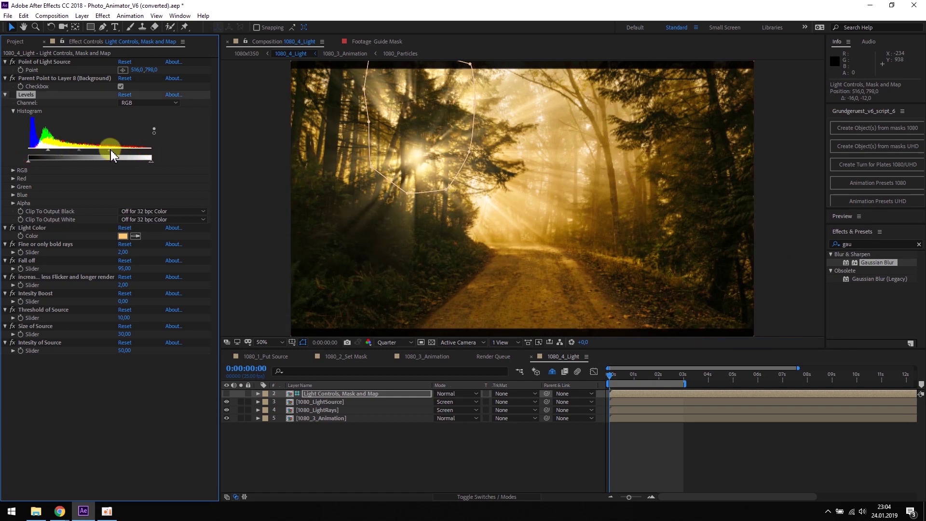
left_click(14, 269)
left_click_drag(173, 288, 194, 282)
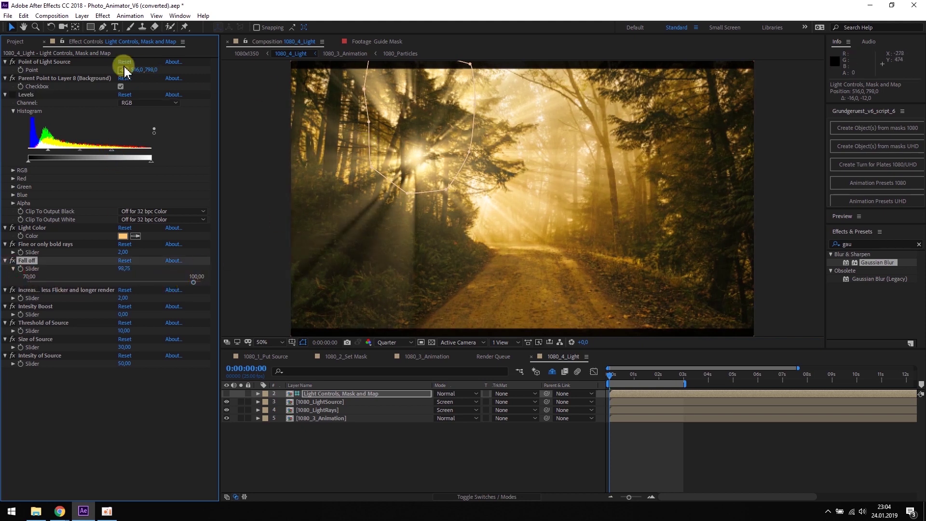
left_click(120, 87)
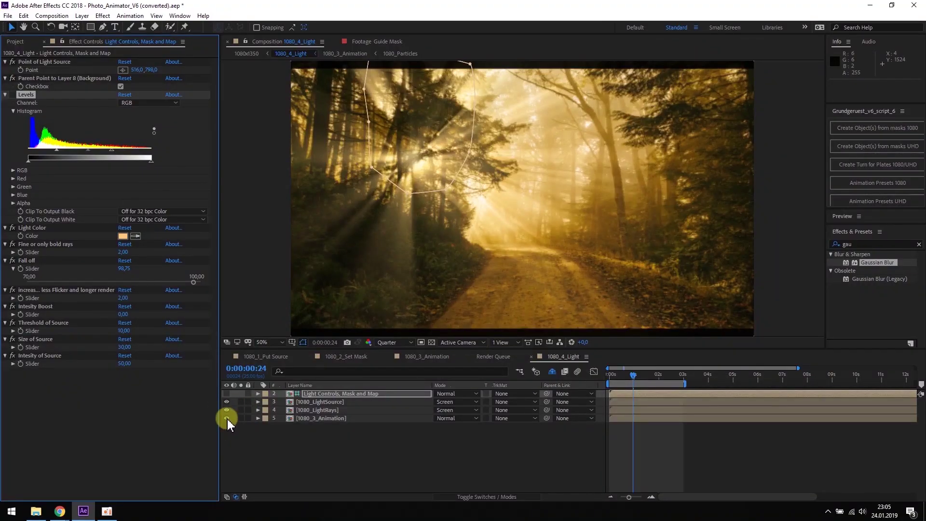
Step: Isolate the light by hiding the 1080_3_Animation layer, adjust the Levels input, and set Intesity Boost to about 0.89
left_click(227, 418)
left_click_drag(90, 156, 80, 150)
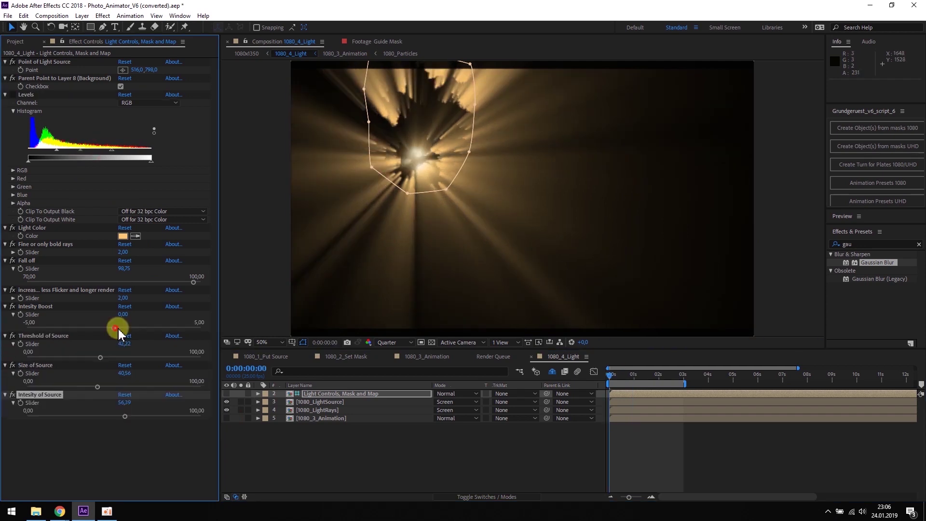
left_click_drag(118, 328, 124, 328)
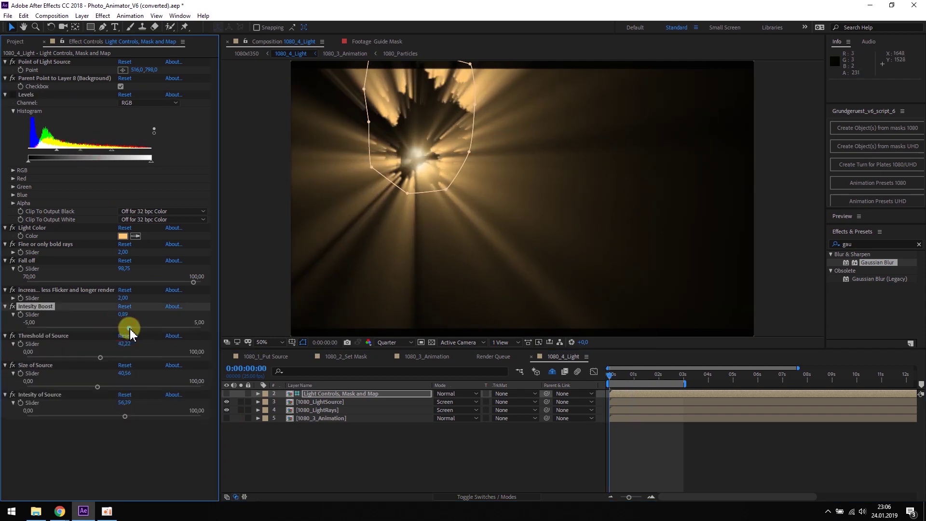
Step: Preview the light animation from the start of the 1080_4_Light composition
key("space")
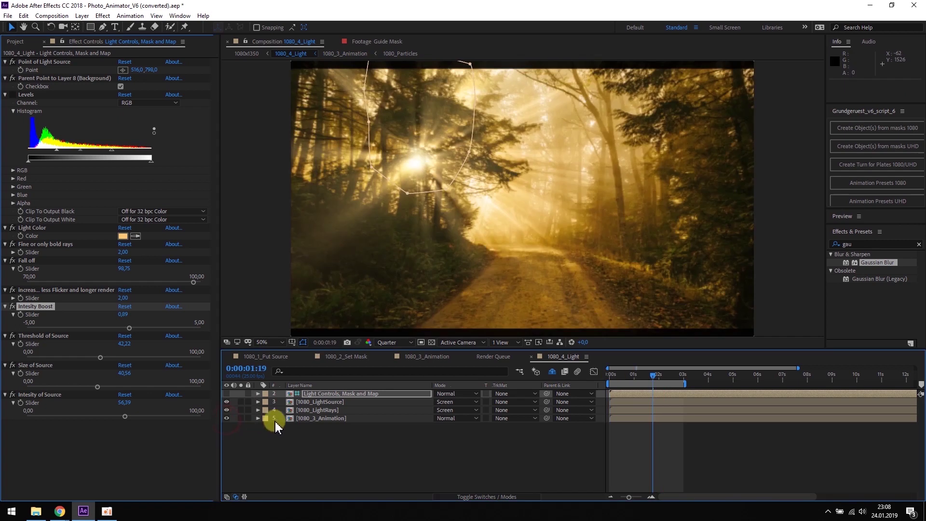
left_click_drag(617, 375, 604, 375)
key("space")
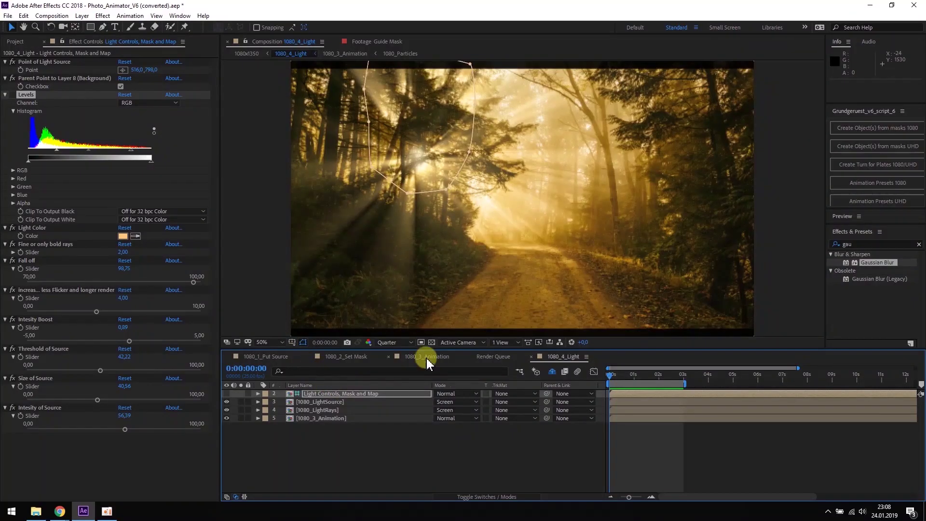
Step: Turn on particles in 1080_3_Animation with speed 0, amount about 26.11 and size about 8.67
left_click(427, 358)
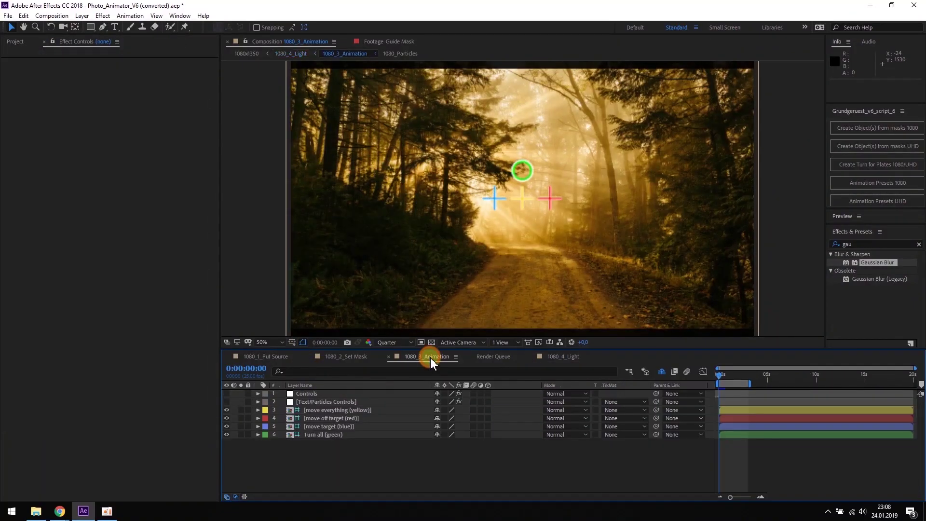
left_click(311, 402)
left_click(120, 150)
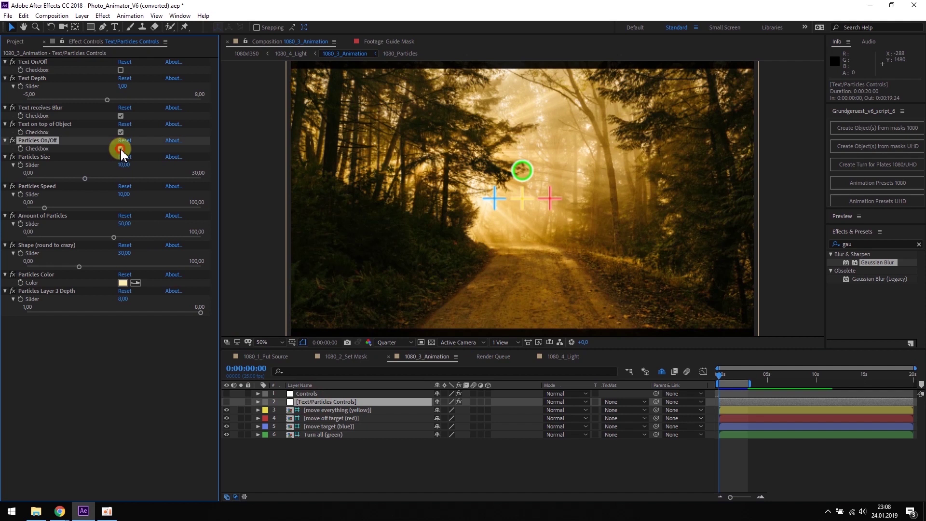
left_click_drag(123, 194, 104, 197)
left_click_drag(113, 238, 74, 239)
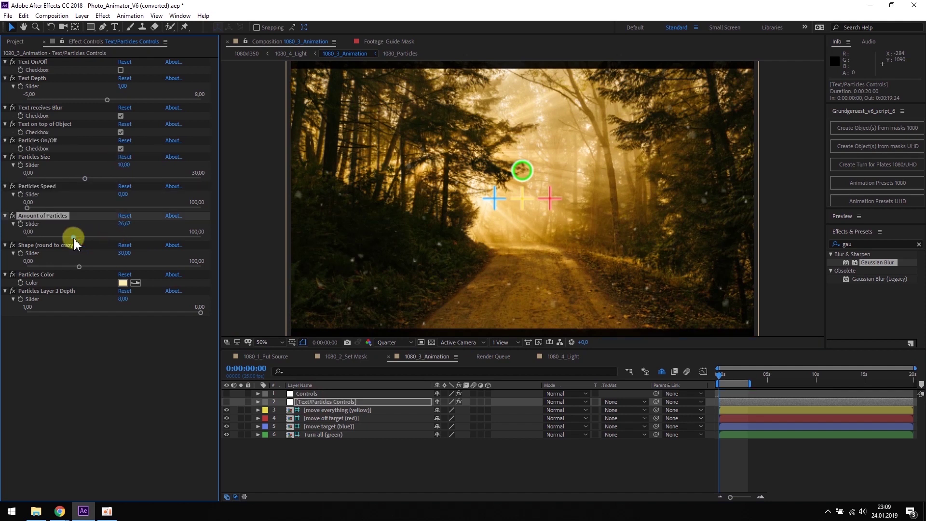
left_click_drag(85, 180, 77, 179)
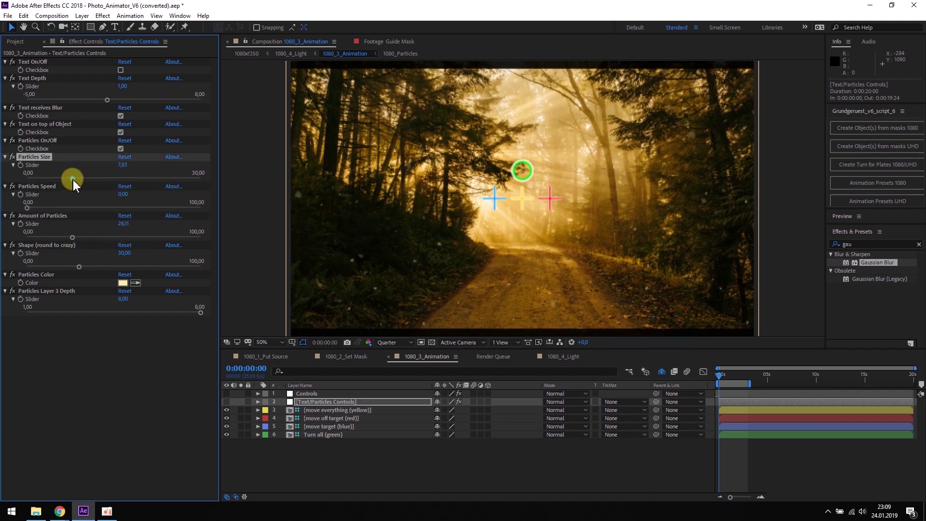
Step: Set the Particles Color to a pale orange, about FCE0AE, and return to the 1080_4_Light composition
left_click(123, 283)
left_click_drag(753, 357, 755, 359)
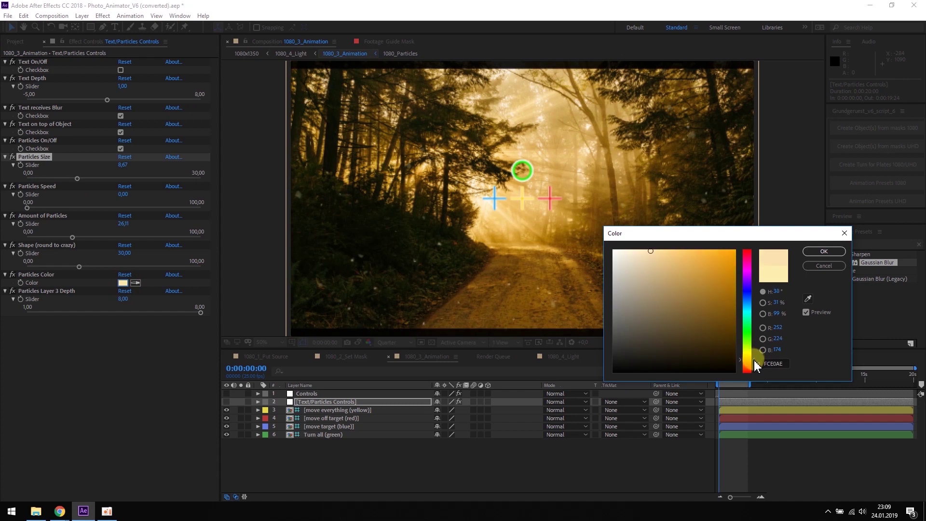
left_click(821, 252)
left_click(562, 358)
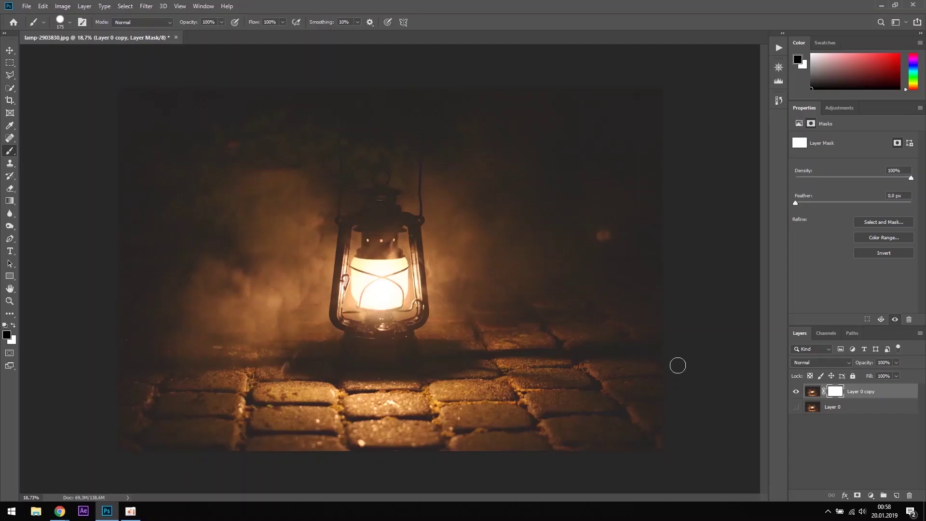
Step: Paint with a small black brush on the Layer 0 copy mask to hide the thin edges of the lantern
scroll(676, 366, "up", 5)
key("bracketleft")
key("bracketleft")
key("bracketleft")
key("bracketleft")
key("bracketleft")
key("bracketleft")
key("bracketleft")
key("bracketleft")
key("bracketleft")
mouse_move(533, 326)
left_mouse_down()
mouse_move(522, 255)
mouse_move(504, 243)
mouse_move(498, 222)
mouse_move(561, 181)
mouse_move(572, 126)
left_mouse_up()
scroll(572, 126, "up", 10)
key("bracketleft")
mouse_move(569, 490)
left_mouse_down()
mouse_move(549, 309)
mouse_move(559, 156)
mouse_move(547, 77)
left_mouse_up()
Step: Paint black on the Layer 0 copy mask with a larger brush to hide the background around and inside the lantern's handle
scroll(547, 77, "left", 5)
key("bracketright")
key("bracketright")
key("bracketright")
key("bracketright")
key("bracketright")
key("bracketright")
key("bracketright")
left_click_drag(302, 227, 291, 381)
scroll(295, 309, "down", 3)
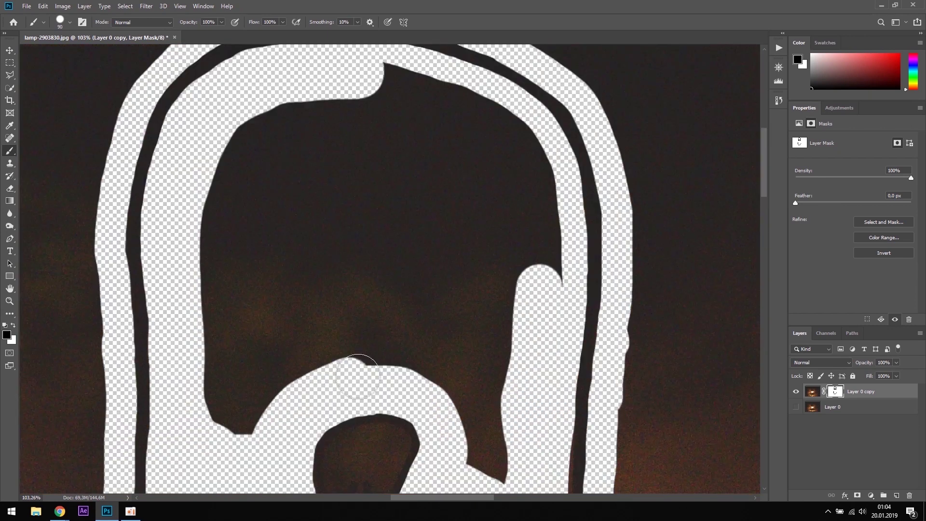
mouse_move(351, 372)
left_mouse_down()
mouse_move(550, 284)
mouse_move(302, 114)
mouse_move(469, 405)
mouse_move(405, 196)
left_mouse_up()
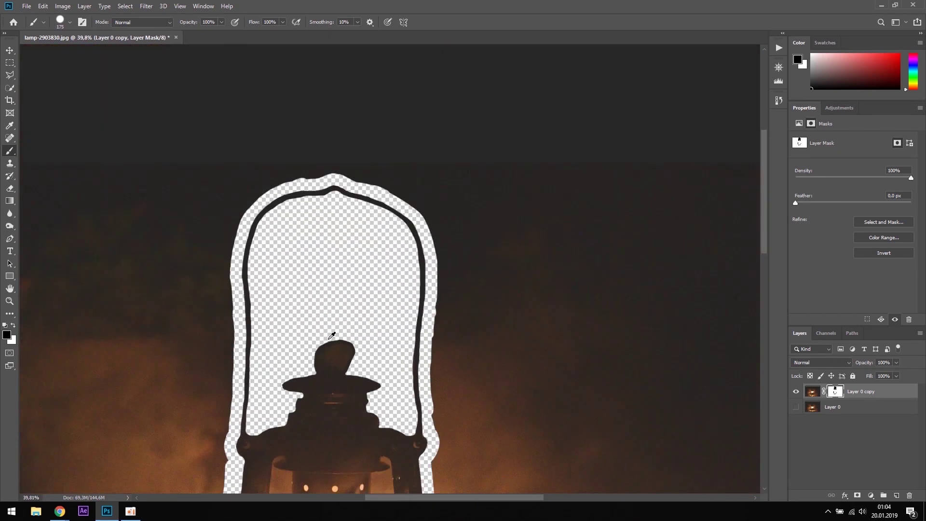
scroll(257, 103, "down", 5)
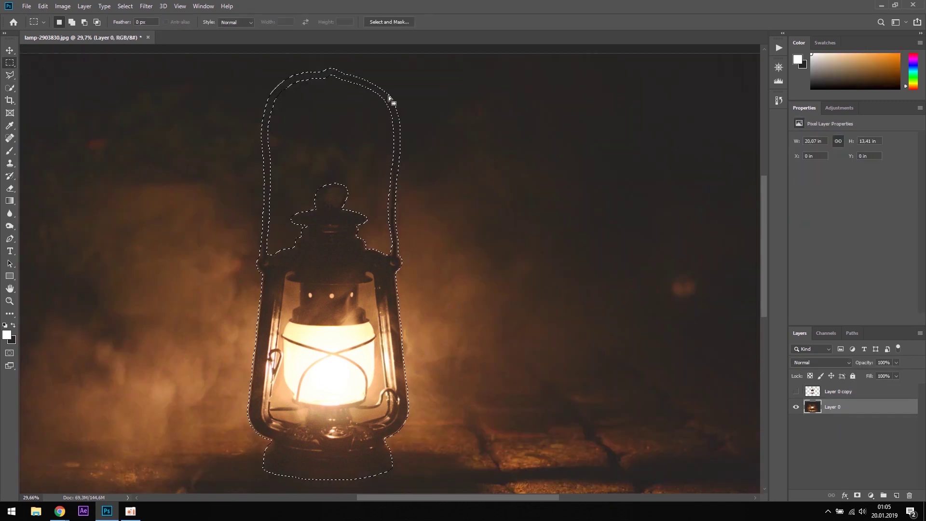
Step: Fill the selected lantern on Layer 0 with Content-Aware at 100% opacity in Normal mode, and deselect
left_click(43, 6)
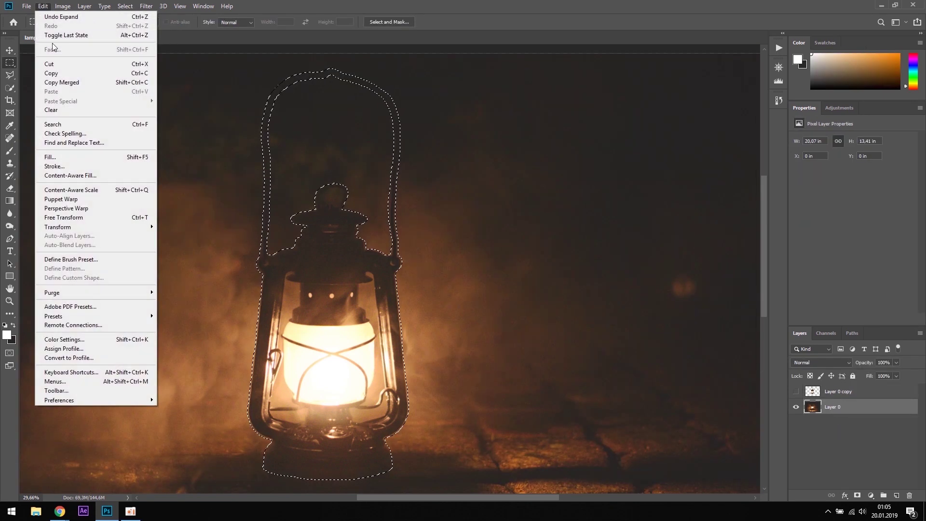
left_click(79, 158)
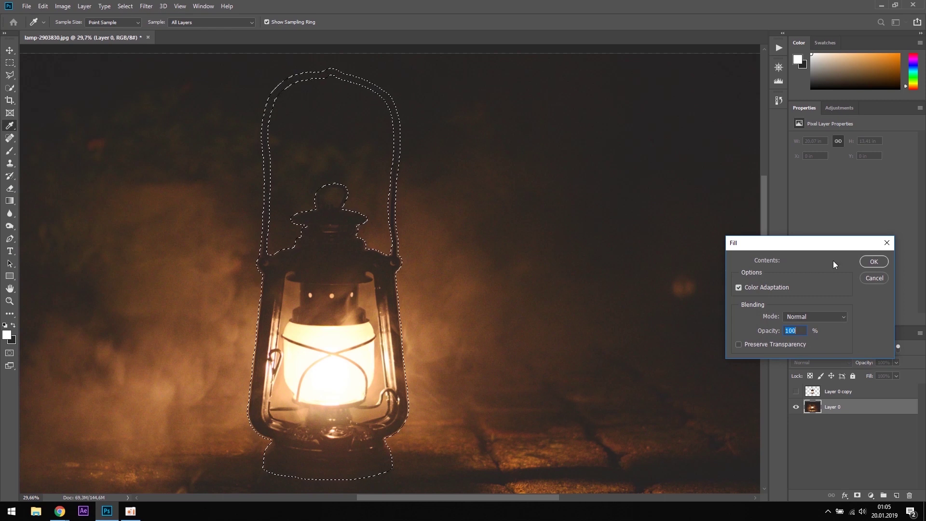
left_click(835, 262)
left_click(811, 304)
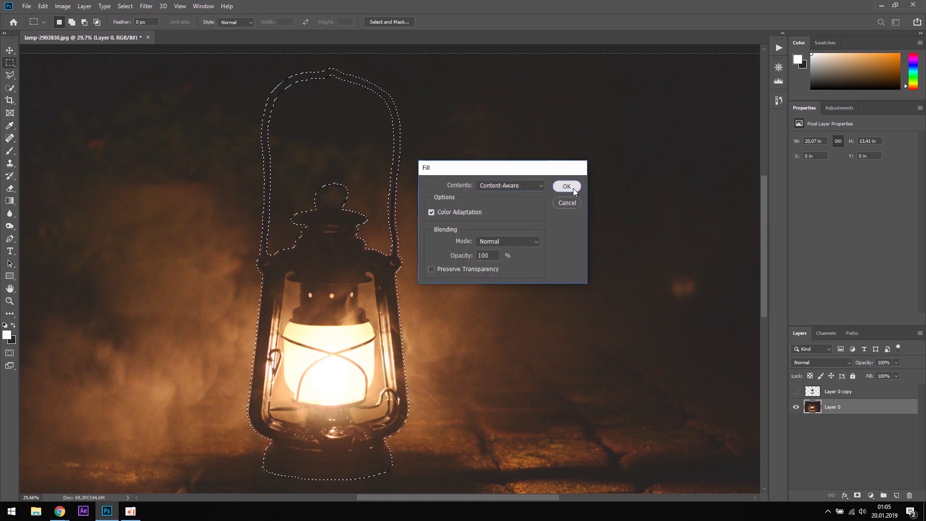
left_click(567, 186)
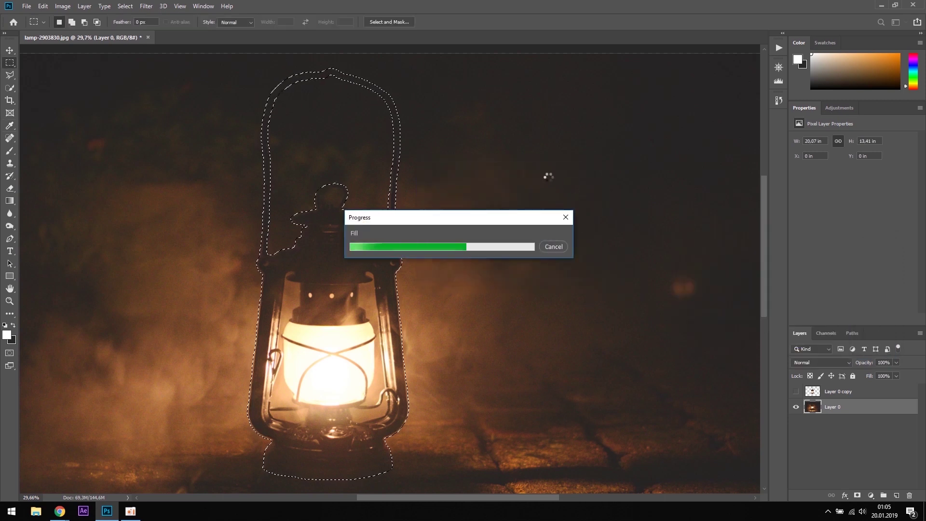
key("ctrl+d")
scroll(346, 267, "down", 2)
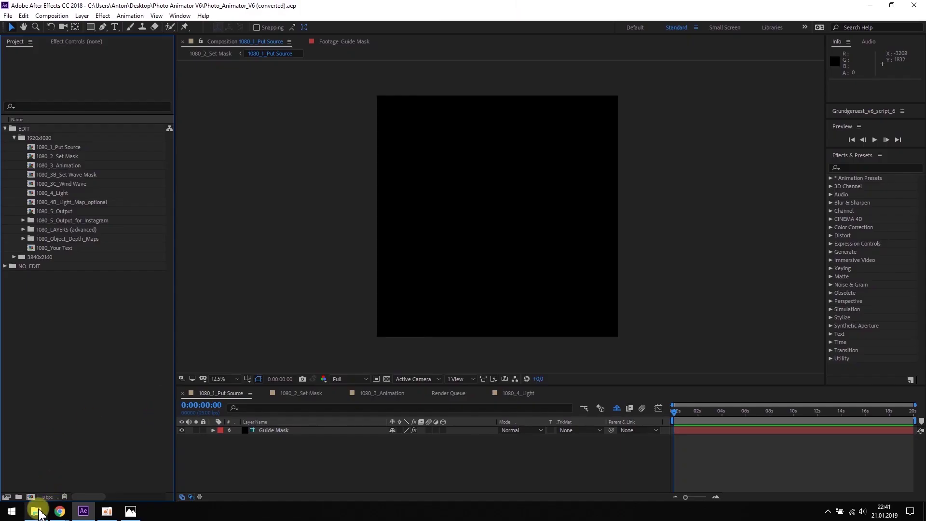
Step: In After Effects, import lamp.png and lamp_background.jpg from the Lamp folder into the project
left_click(37, 511)
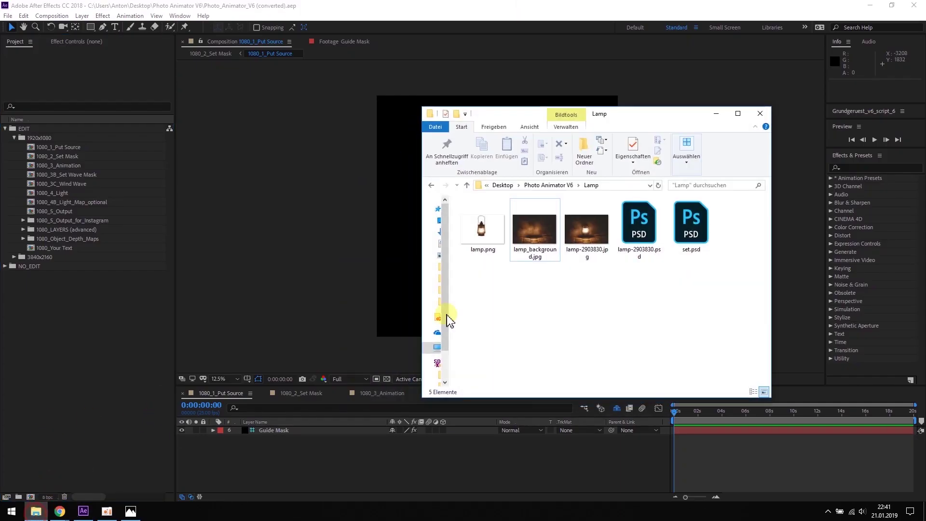
left_click_drag(476, 297, 81, 341)
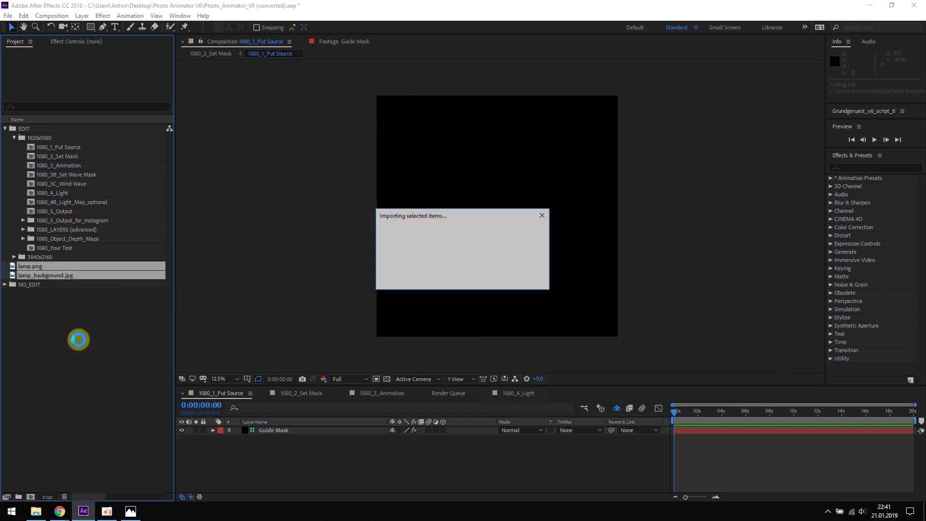
left_click(74, 326)
Step: Place lamp_background.jpg below the Guide Mask in 1080_1_Put Source and scale it to about 67% to fit the frame width
left_click(52, 147)
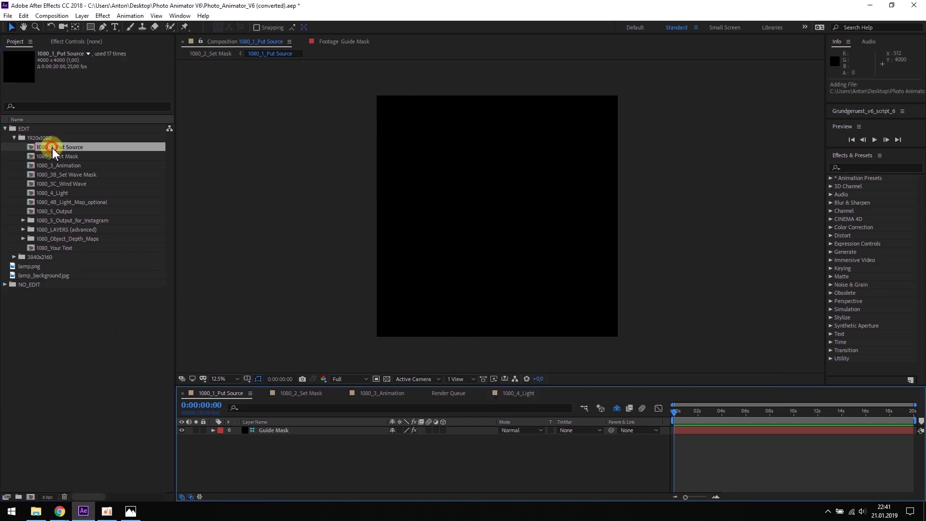
left_click_drag(40, 276, 256, 439)
left_click_drag(678, 96, 634, 136)
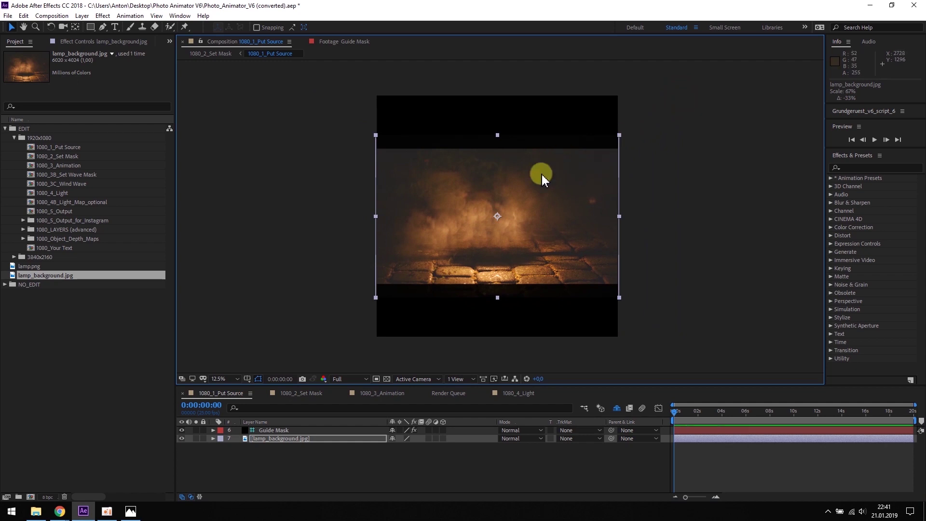
left_click(337, 367)
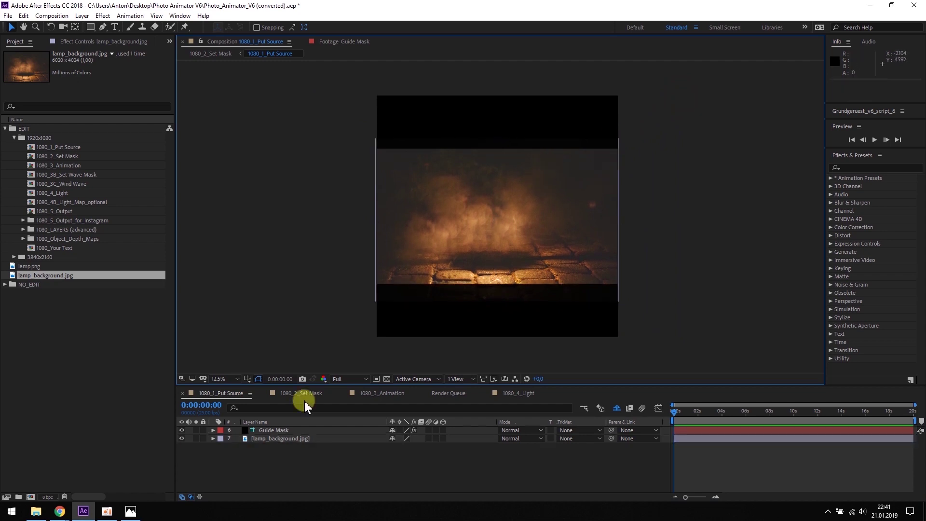
Step: Draw a rectangular mask on the MASK layer of 1080_2_Set Mask across the upper part of the photo
double_click(55, 156)
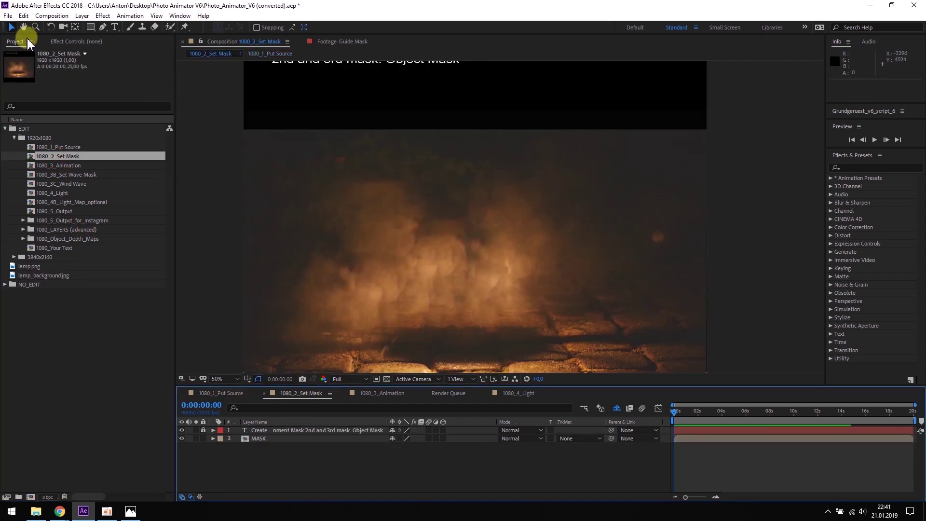
left_click(90, 27)
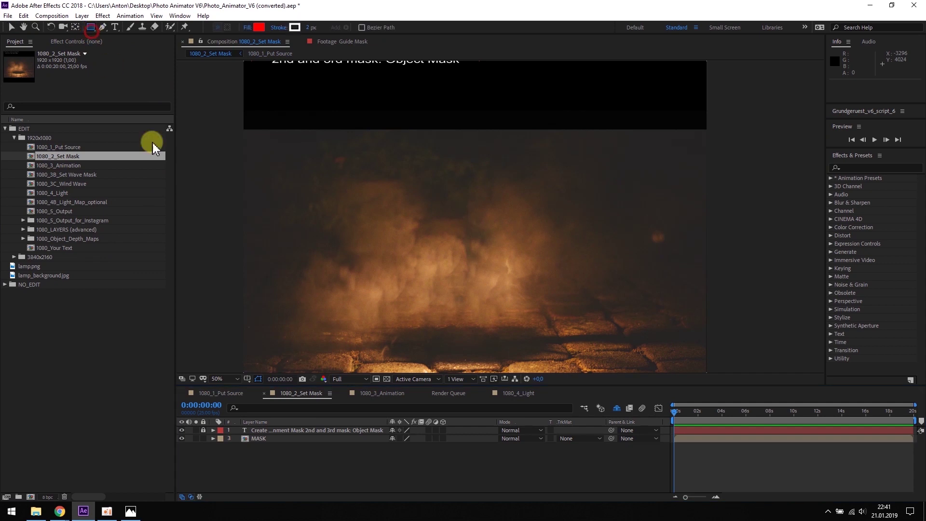
left_click(259, 439)
left_click_drag(230, 121, 714, 247)
Step: Set Layer Size Mask1 to 17.98 in the 1080_3_Animation Controls with Visual Help Mode on, and switch that mode off
double_click(58, 165)
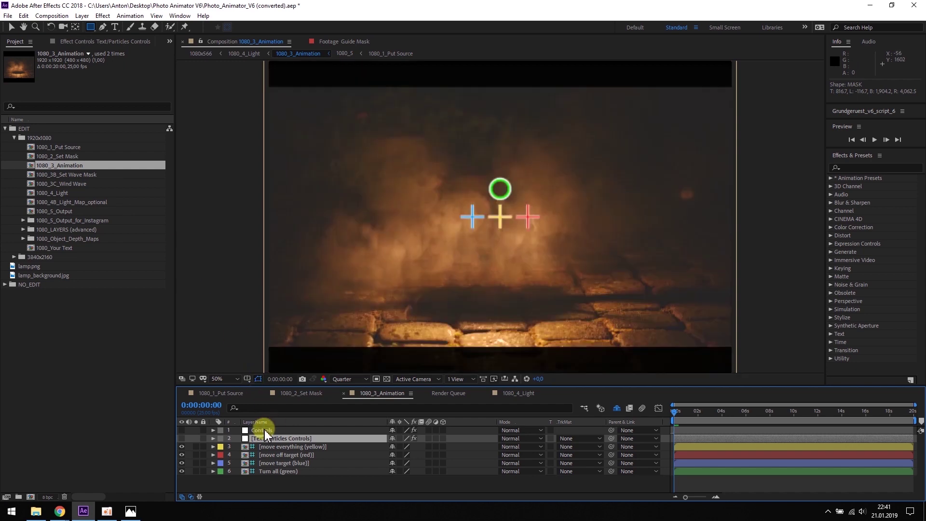
left_click(264, 430)
left_click(83, 42)
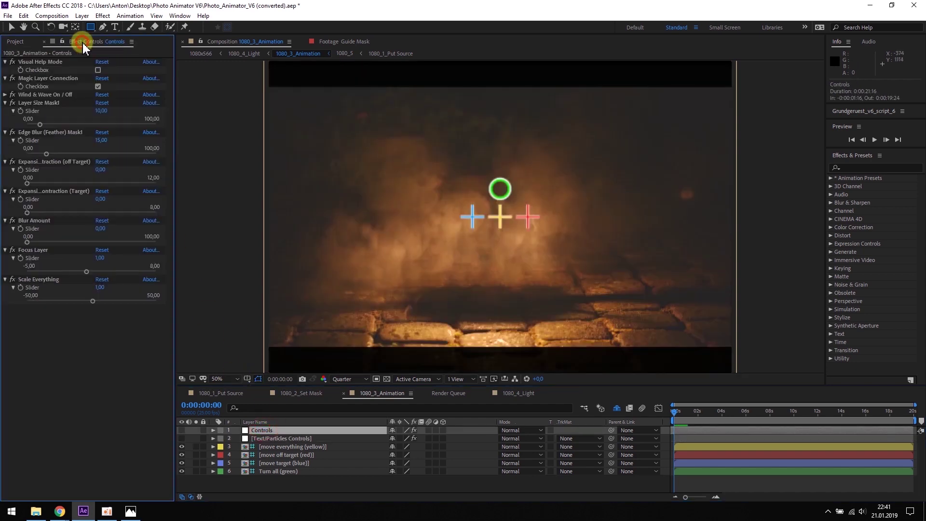
left_click(97, 71)
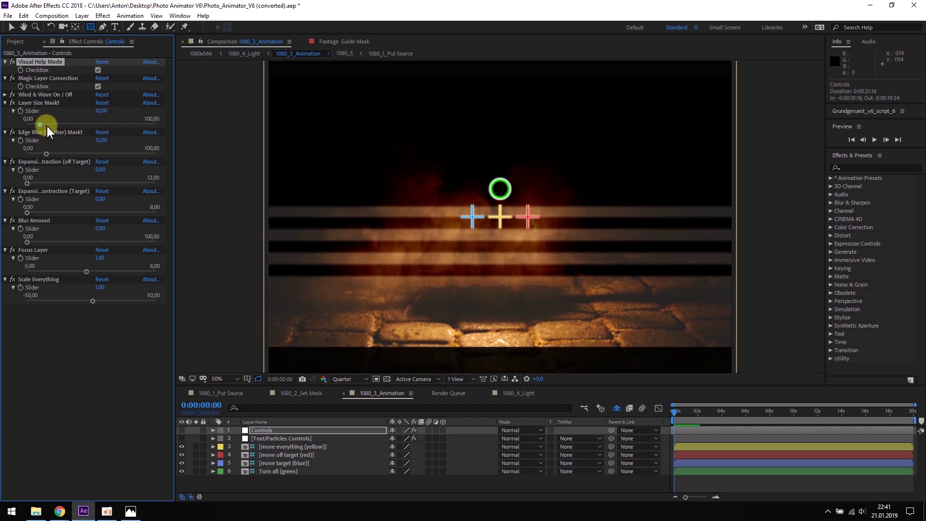
left_click_drag(41, 125, 51, 124)
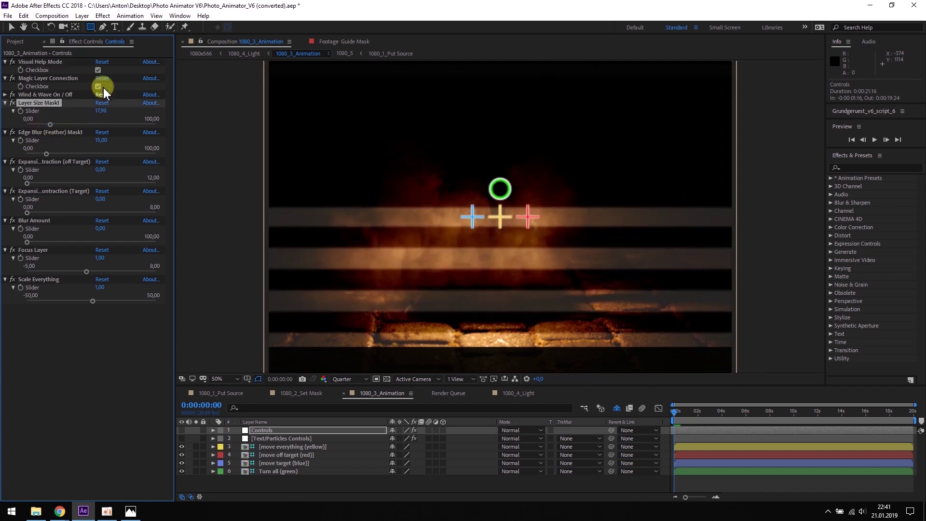
left_click(98, 71)
Step: Open the 1080_3 composition from the 1080_LAYERS (advanced) folder and add lamp.png above its Wind and Wave 1080 layer
left_click(16, 42)
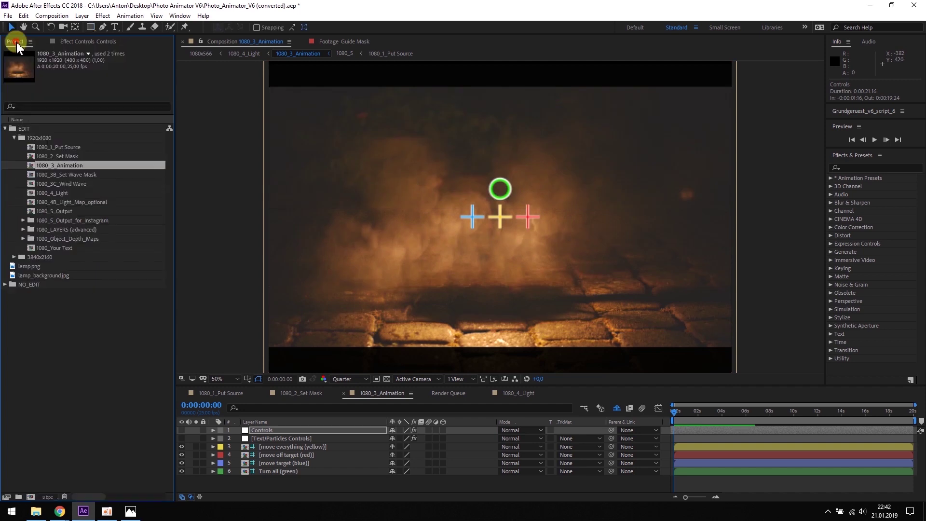
left_click(23, 230)
double_click(53, 257)
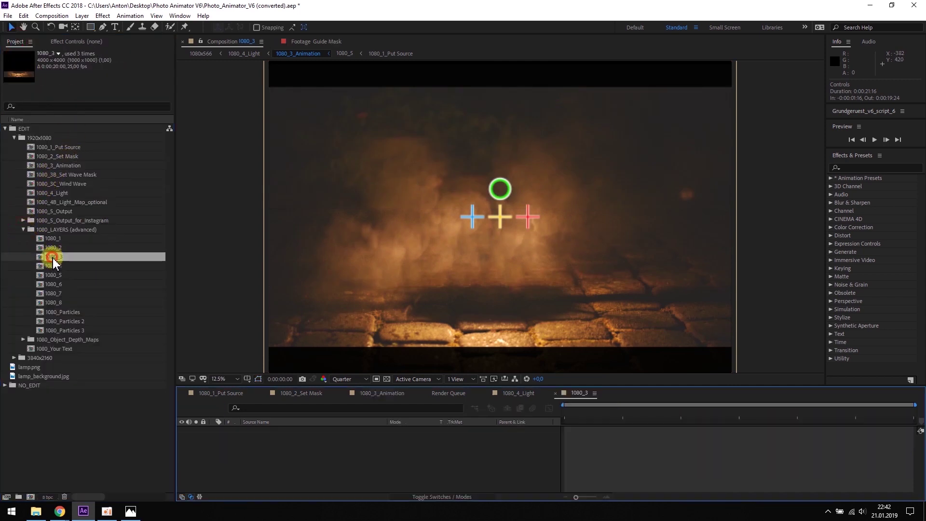
left_click_drag(30, 368, 266, 425)
Step: Scale the lamp.png layer to 67% and move it slightly down so the lantern stands on the cobblestones
key("s")
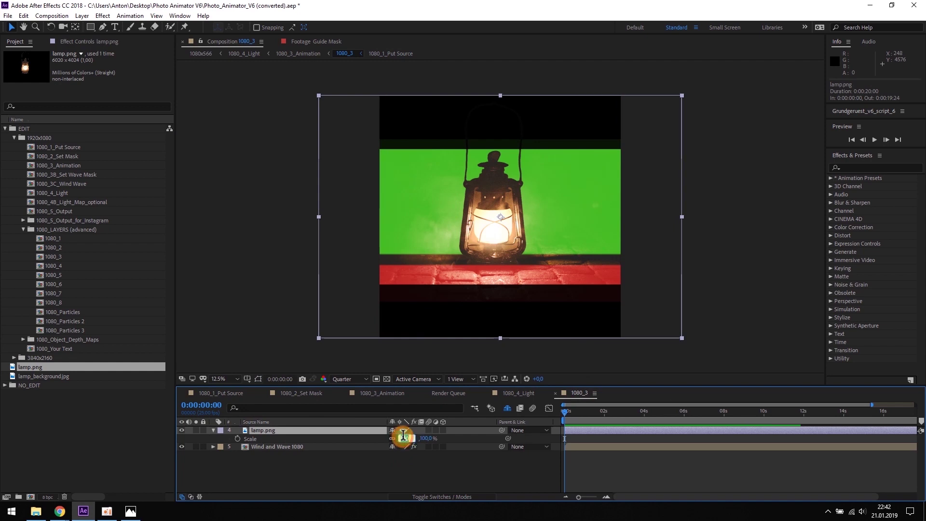
type("67")
left_click(405, 437)
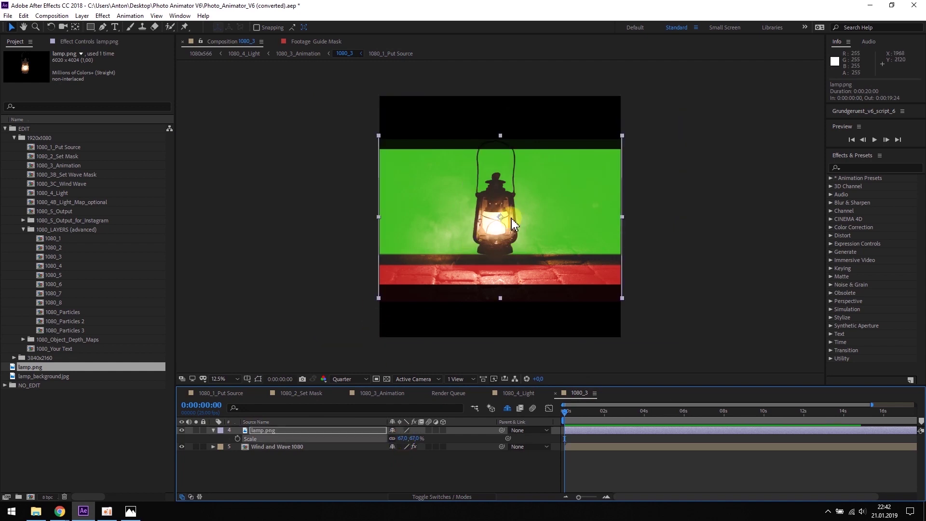
left_click_drag(539, 204, 536, 210)
left_click(648, 207)
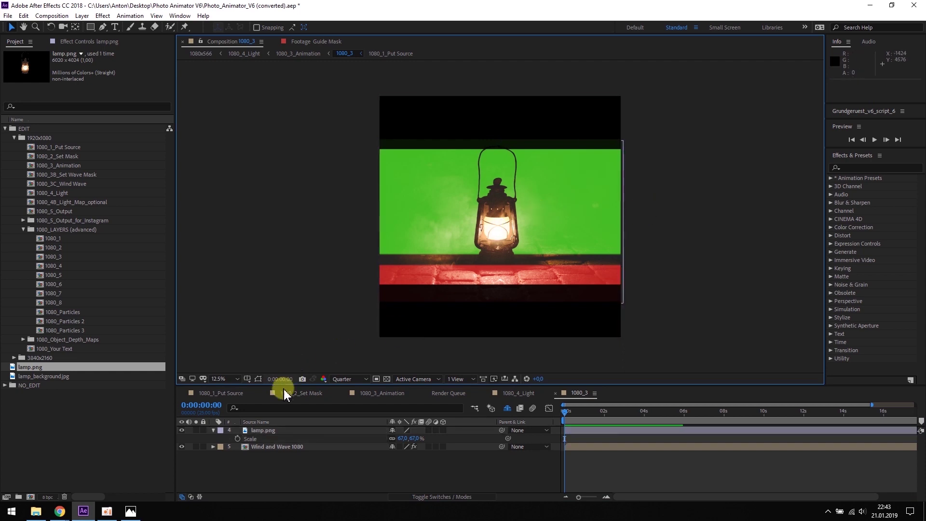
Step: Test the depth movement in 1080_3_Animation by moving the red off-target control down, and undo the move
left_click(380, 393)
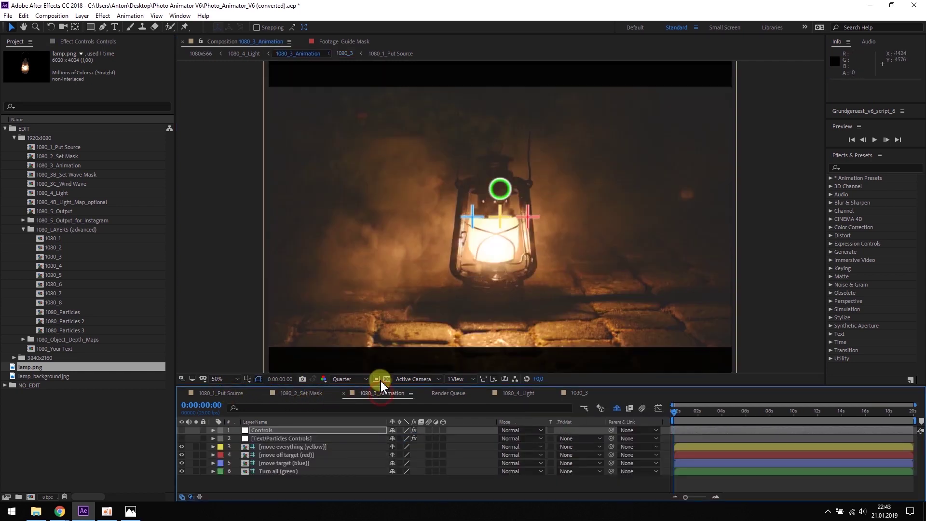
left_click_drag(532, 217, 531, 243)
key("ctrl+z")
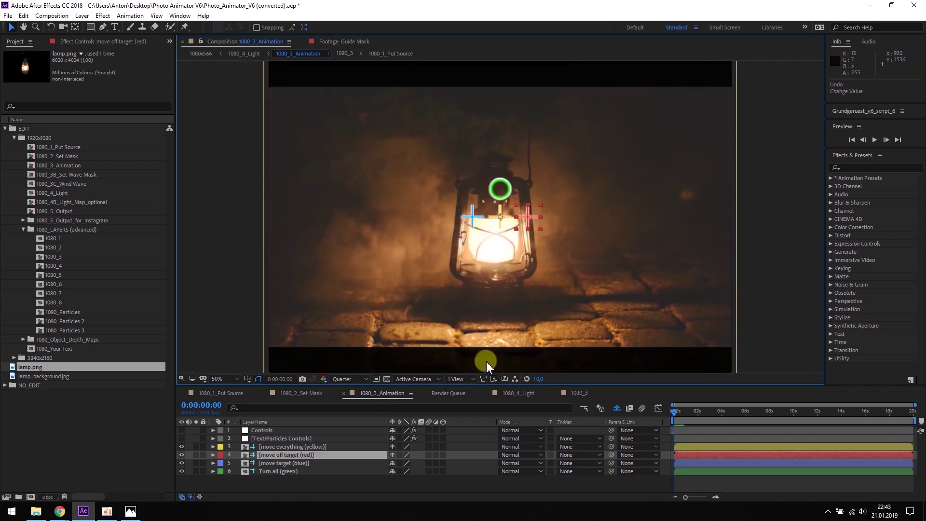
Step: Go to 0:00:04:00 in 1080_3_Animation and end the work area there
left_click(276, 379)
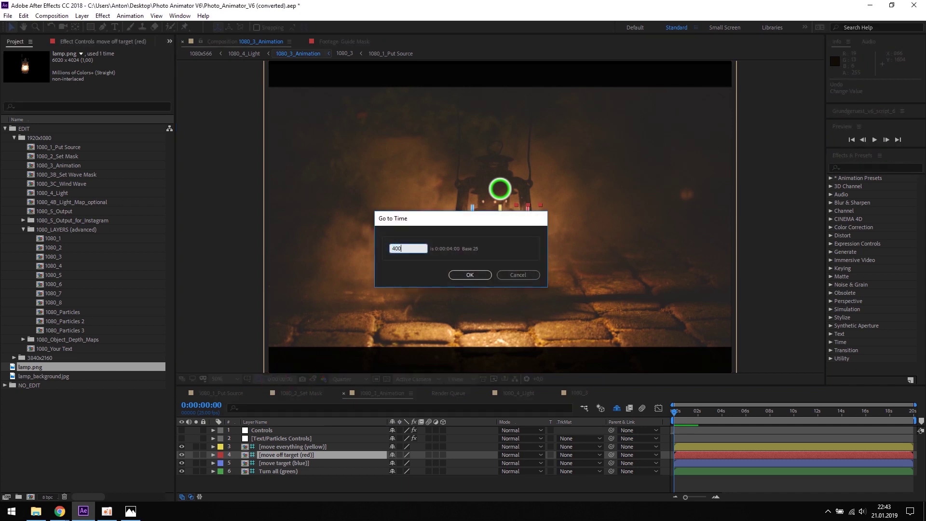
key("Return")
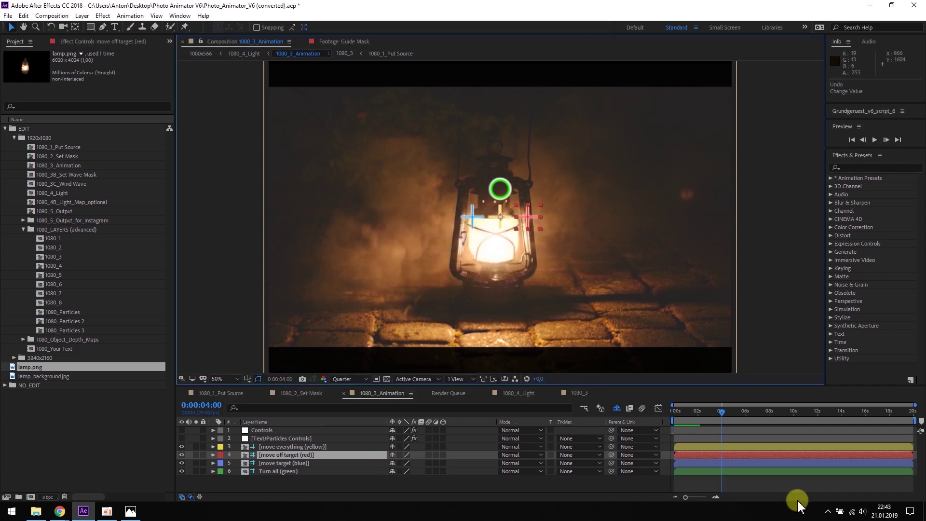
left_click_drag(916, 419, 729, 432)
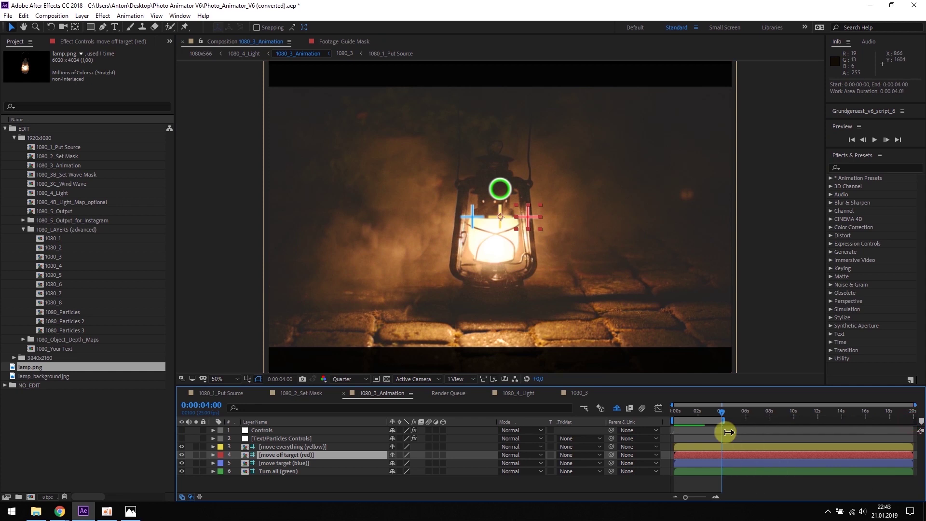
left_click(715, 429)
Step: Keyframe the Controls layer's Expansion/Contraction (off Target) at 0.50 at the start and at a higher value at 0:00:04:00
key("Home")
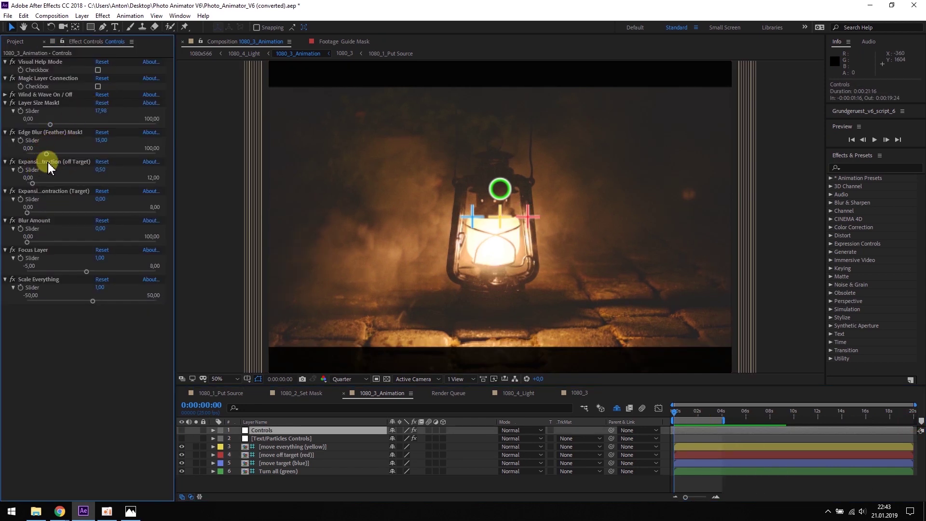
left_click(19, 170)
left_click(705, 411)
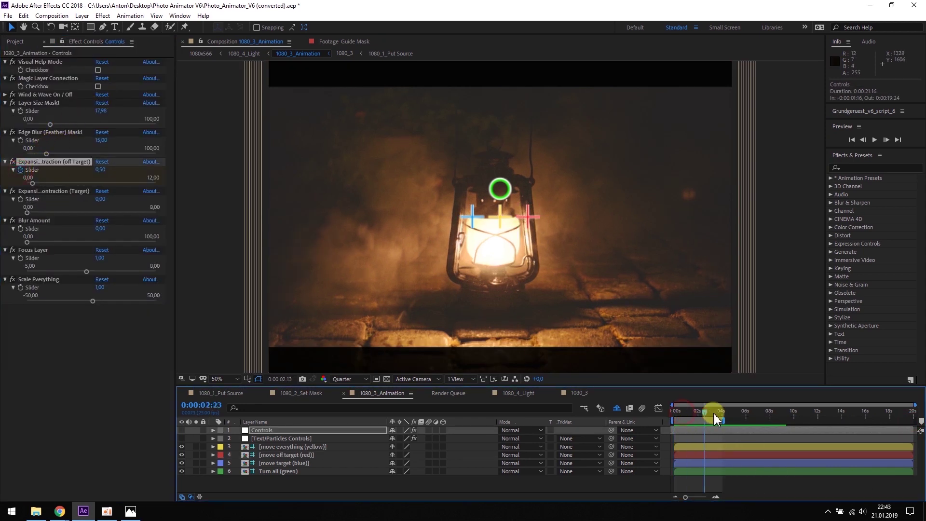
left_click_drag(100, 171, 107, 171)
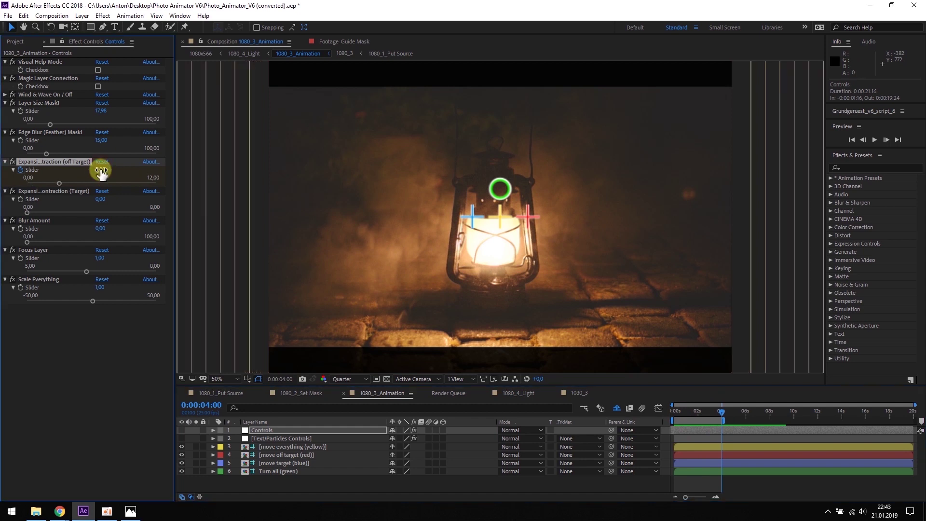
left_click(720, 414)
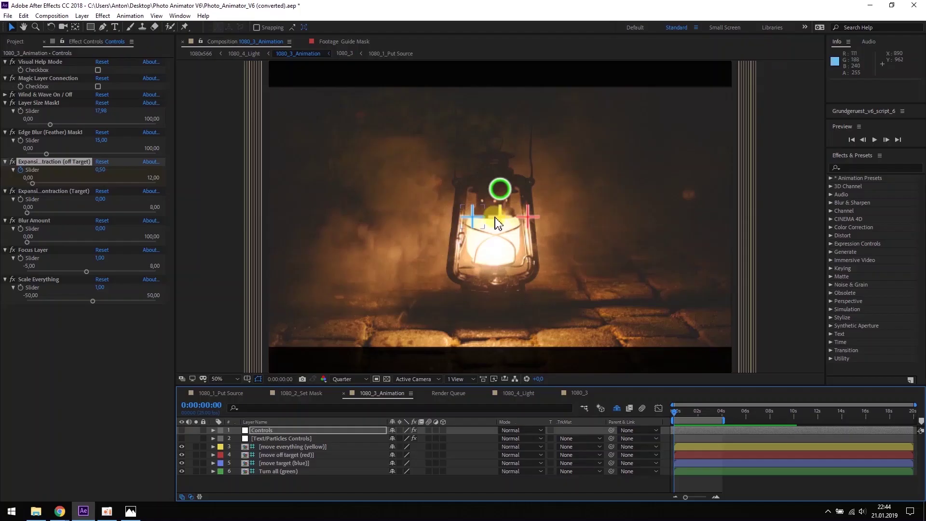
Step: At the start of 1080_3_Animation, move the red off-target control to about 980, 1058 and the blue target control to about 920, 874
left_click_drag(495, 217, 536, 241)
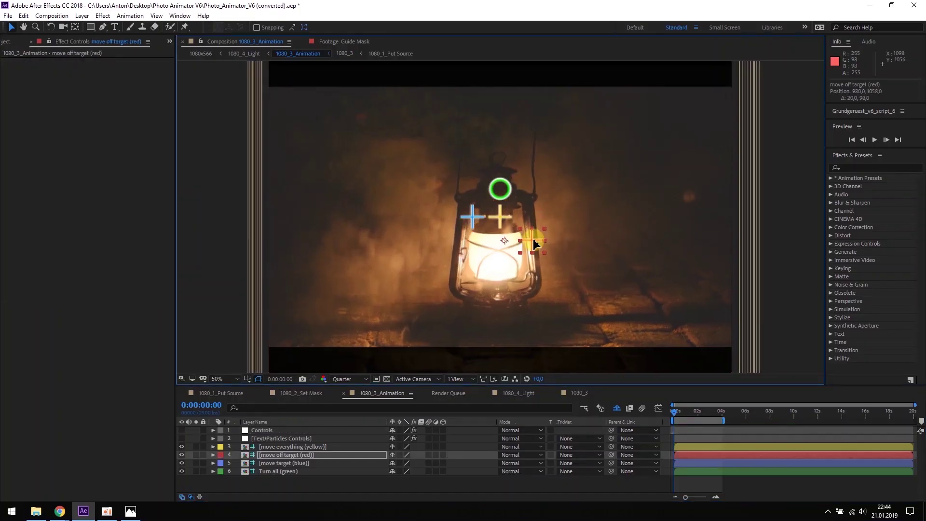
left_click_drag(472, 217, 463, 196)
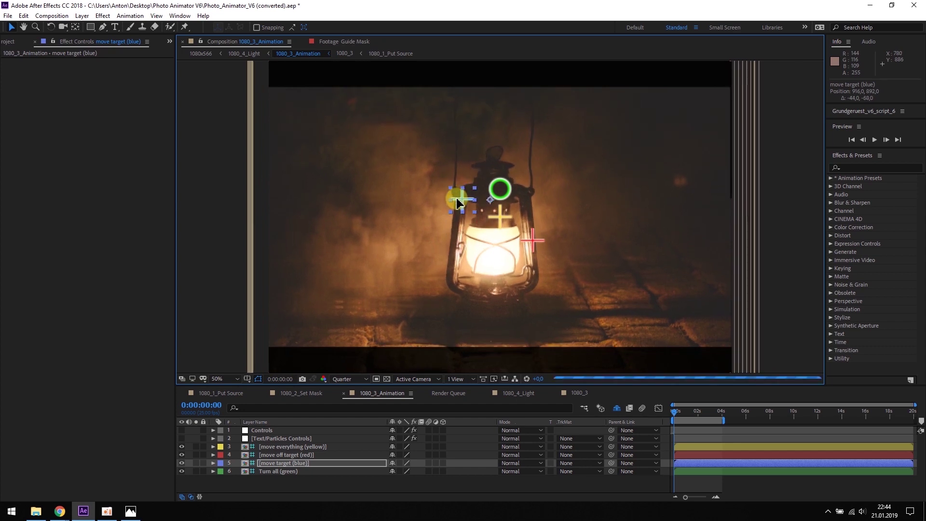
left_click(478, 348)
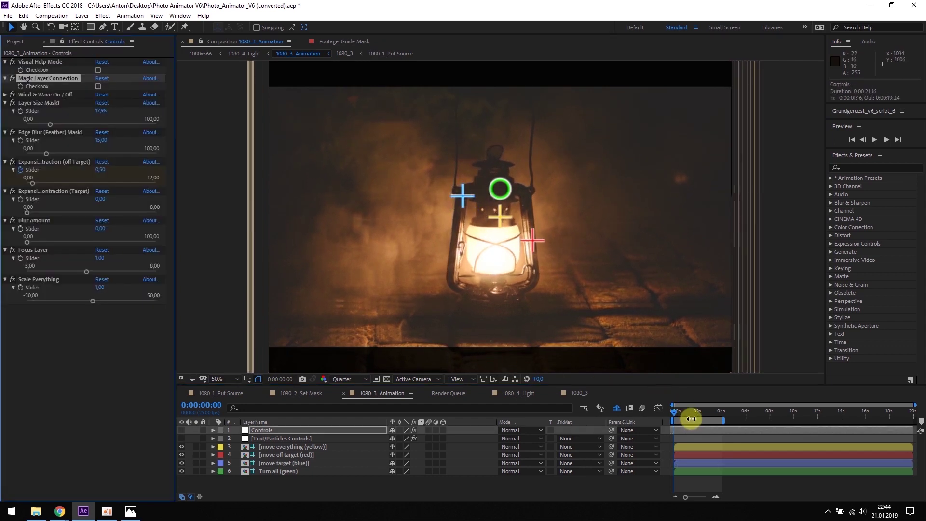
Step: Set starting Position keyframes on the red off-target and blue target control layers at 0:00:00:00
left_click(278, 456)
left_click(279, 462, "ctrl")
key("p")
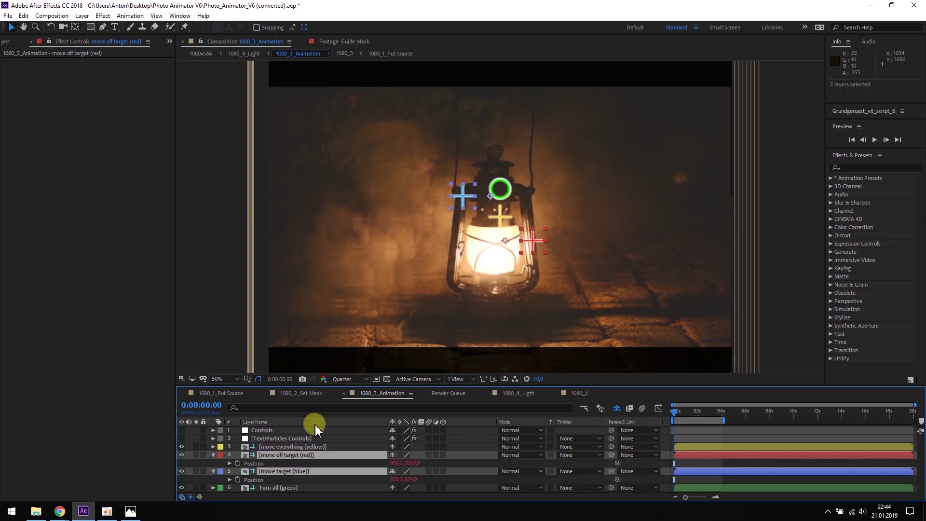
left_click(237, 463)
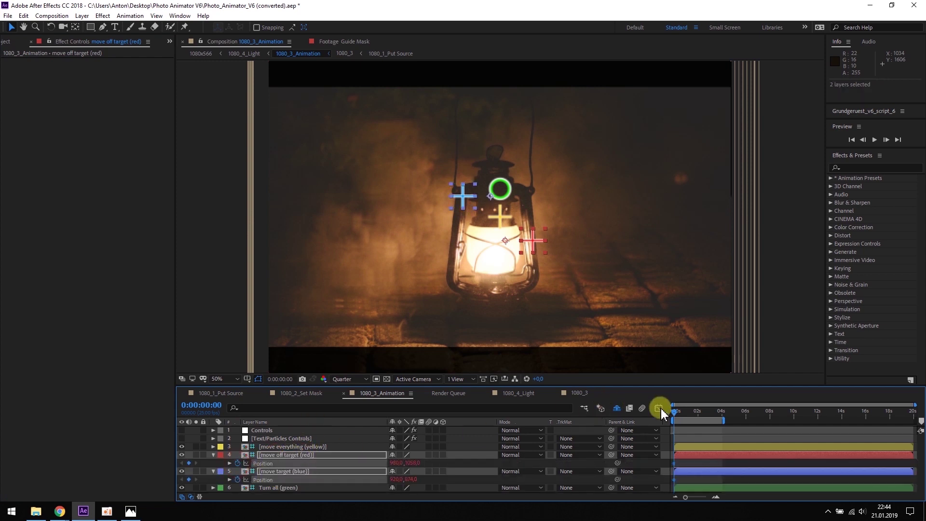
Step: At 0:00:04:00, keyframe the red control up and right at about 1088, 798 and move the blue control downward
left_click_drag(690, 415, 723, 415)
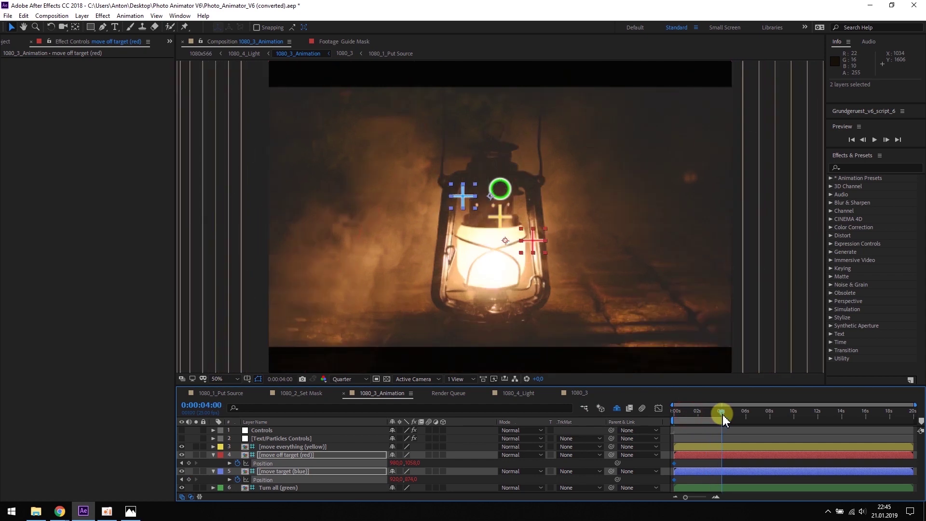
left_click_drag(535, 245, 562, 182)
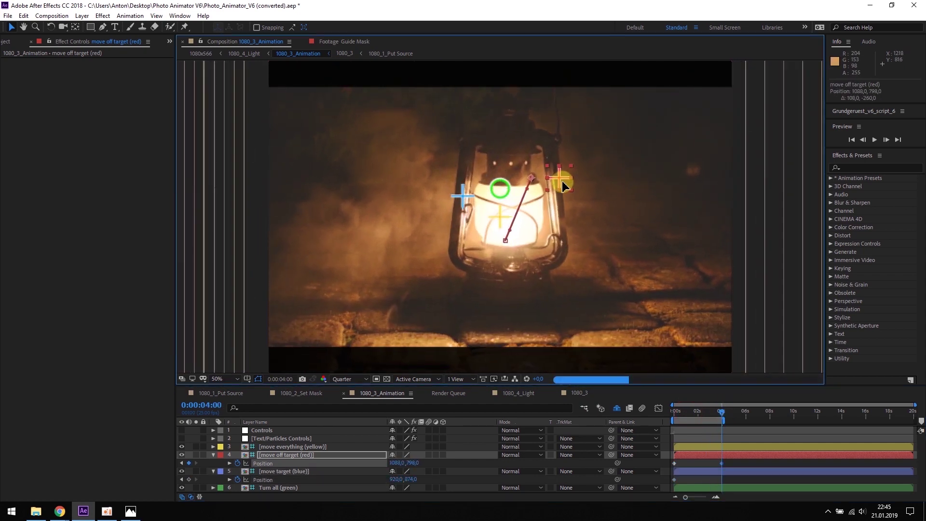
left_click_drag(463, 195, 460, 245)
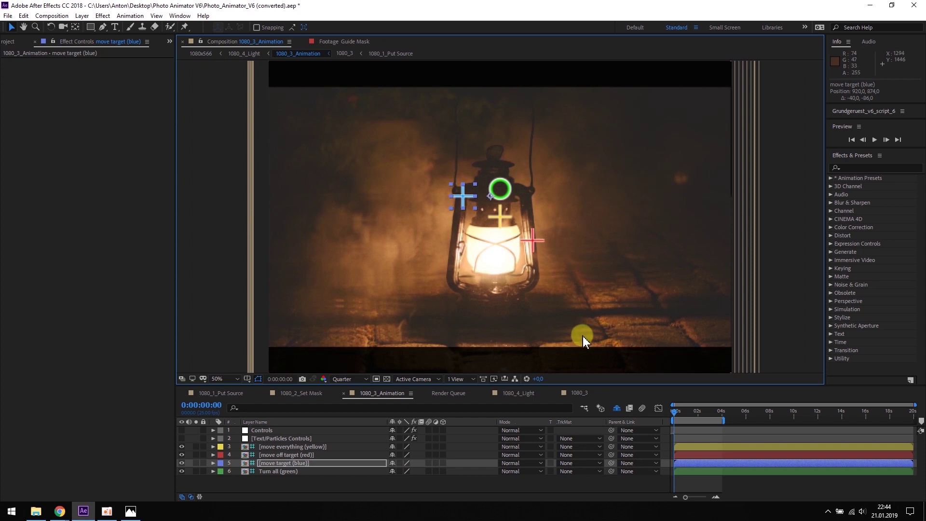
Step: Enable Magic Layer Connection on the Controls layer
left_click(268, 431)
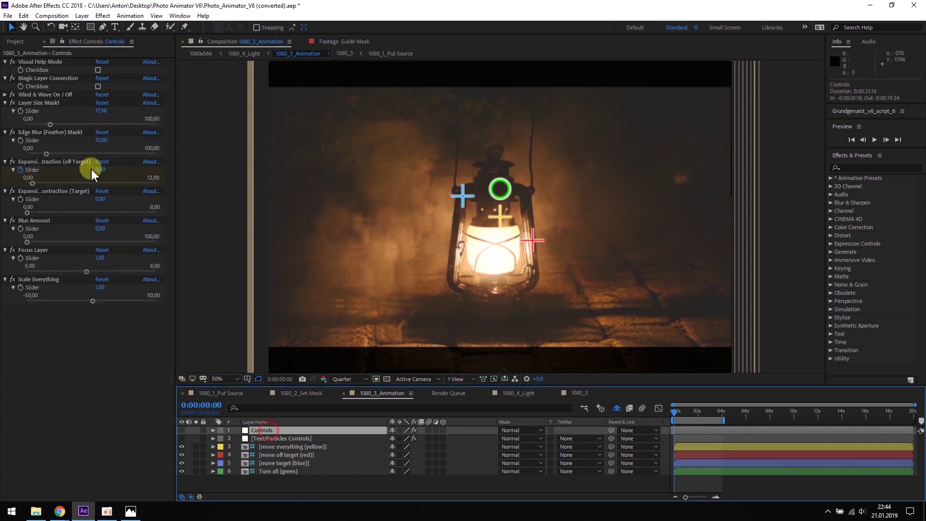
left_click(98, 87)
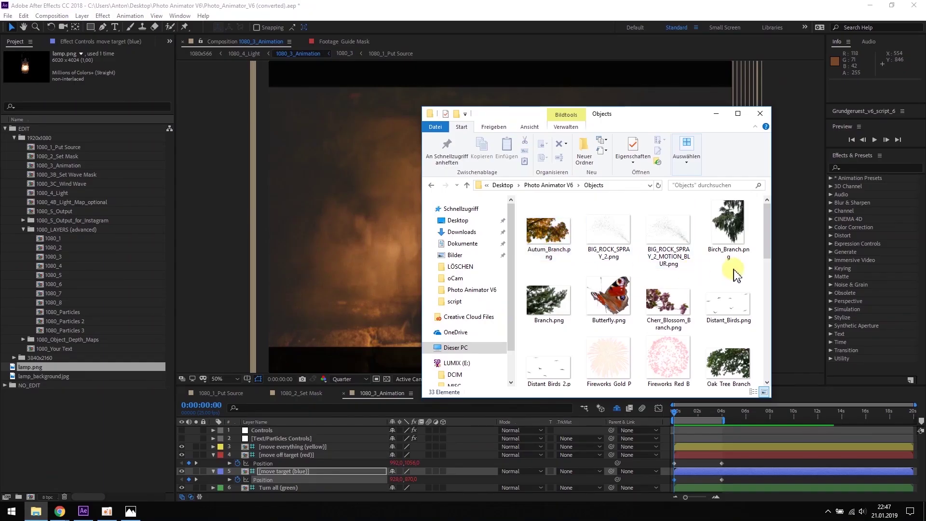
Step: Import Smoke_1.png and Smoke_2.png from the template's Objects folder into the project
left_click_drag(767, 236, 110, 429)
left_click(677, 295)
left_click(729, 295, "ctrl")
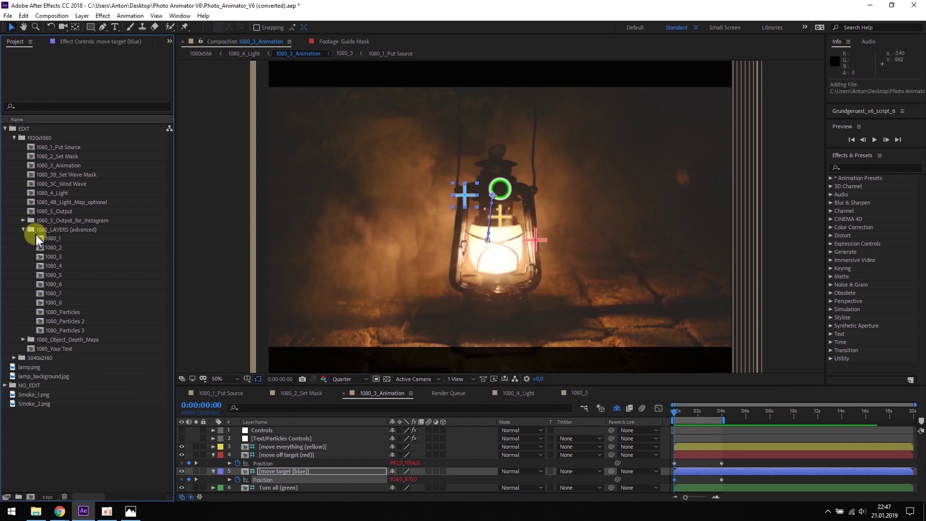
Step: Place Smoke_2.png above the Wind and Wave layer in 1080_1 and move it slightly down to about 1984, 2160
double_click(52, 239)
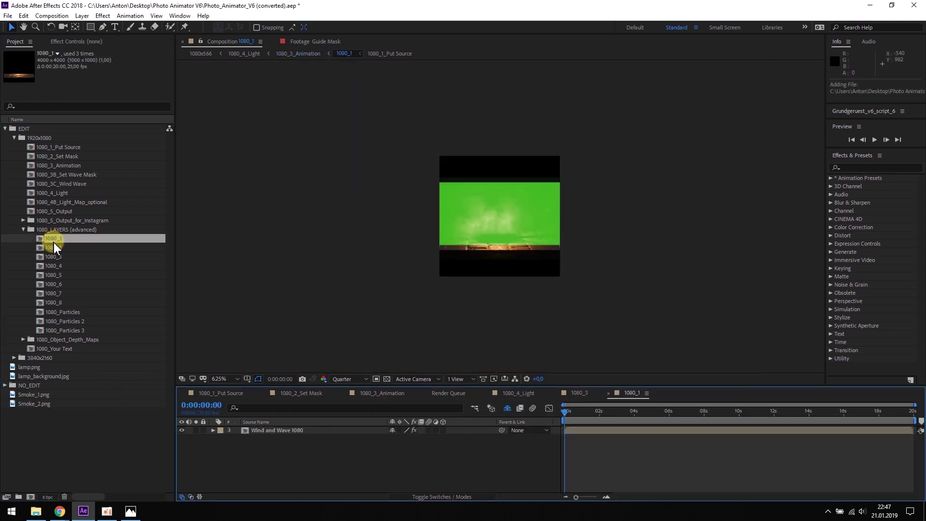
left_click_drag(34, 404, 261, 432)
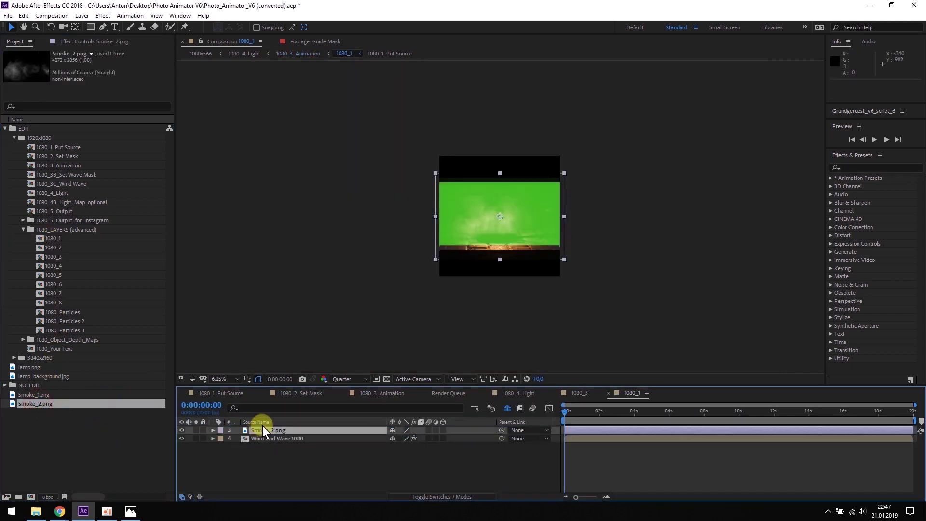
left_click_drag(527, 217, 525, 219)
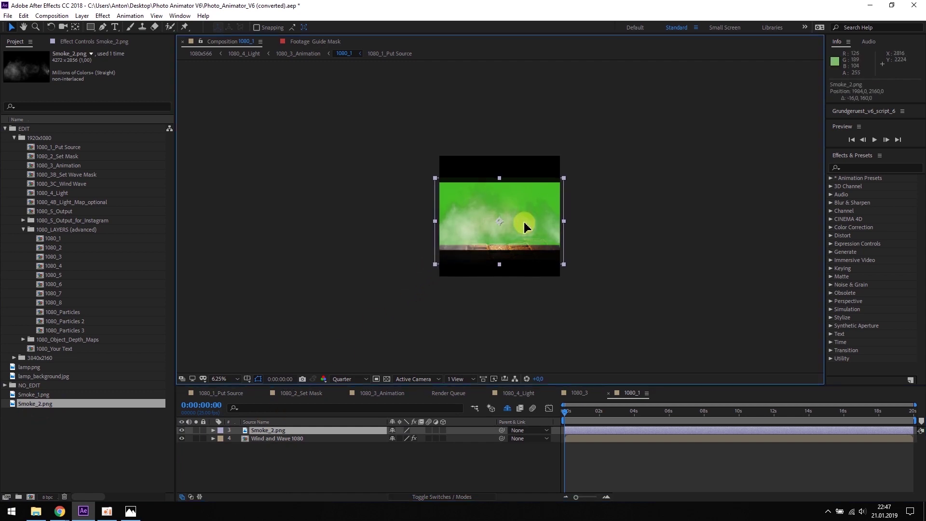
left_click(527, 228)
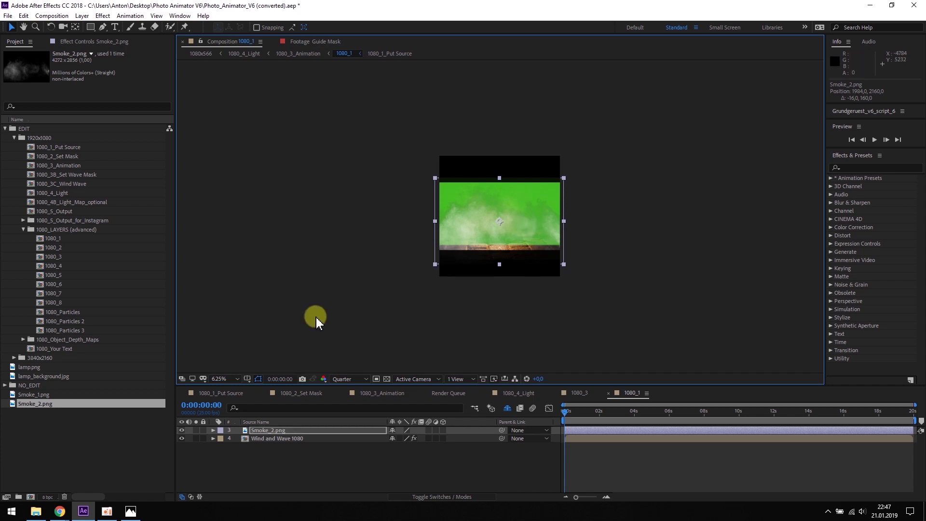
Step: Add Smoke_1.png above the Wind and Wave layer in 1080_4 and enlarge it to about 111.8%
left_click(581, 393)
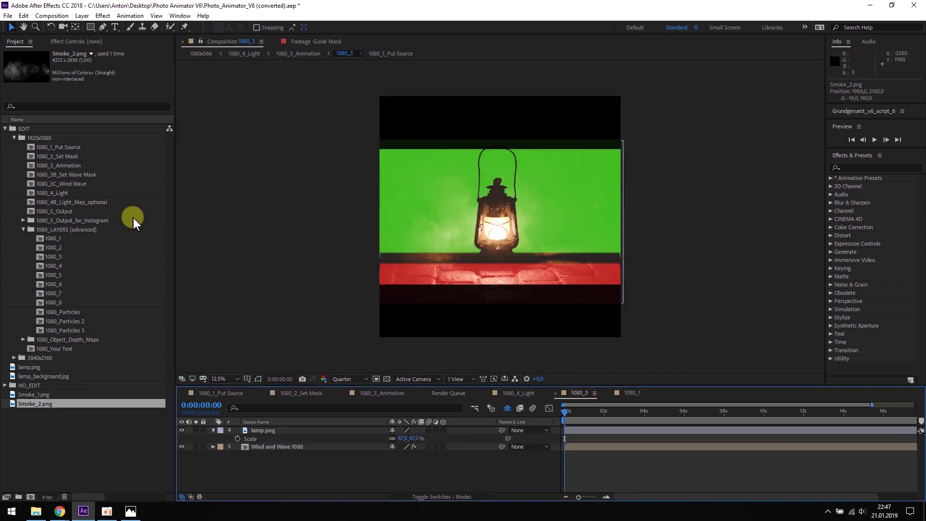
double_click(53, 266)
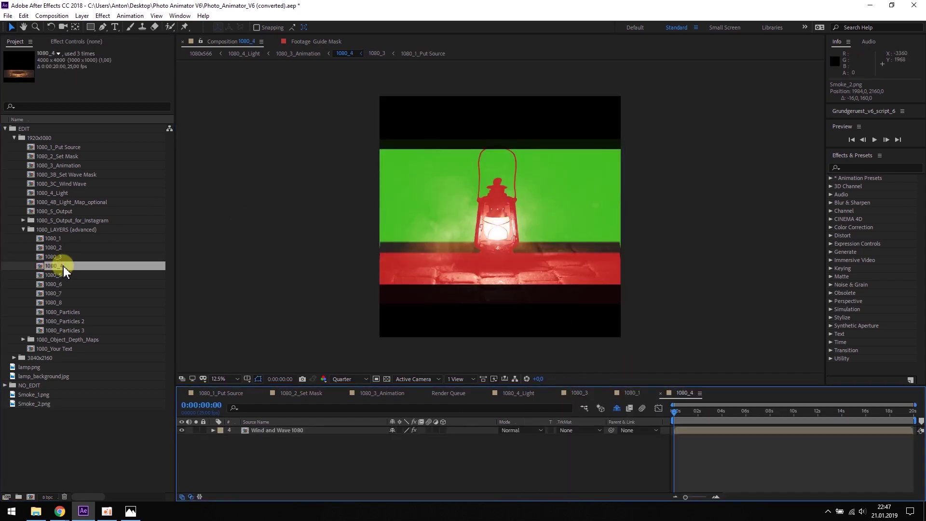
left_click_drag(32, 398, 255, 433)
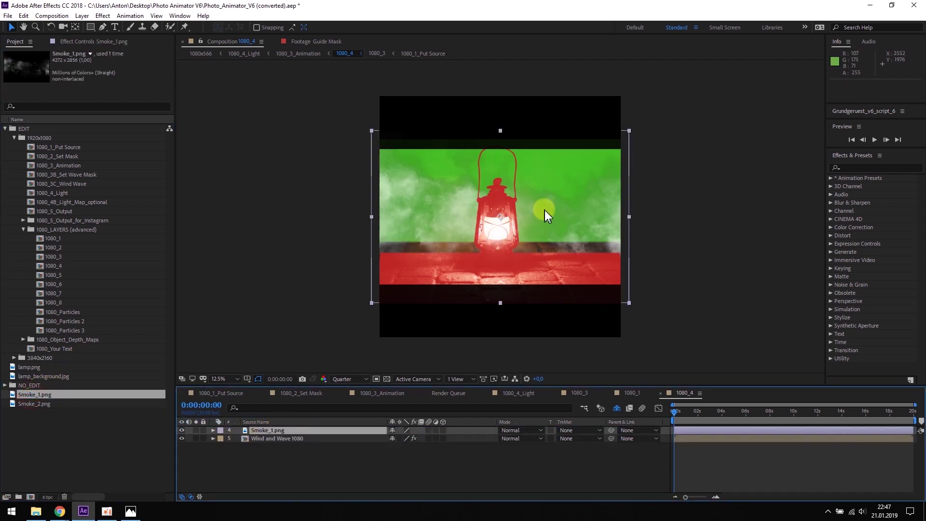
left_click_drag(629, 130, 645, 121)
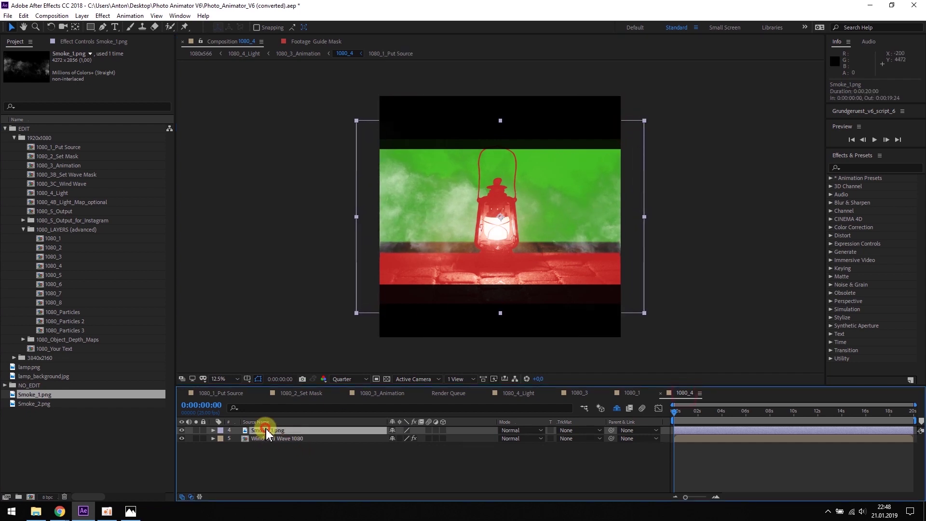
Step: Flip Smoke_1.png by making its scale negative, about -111.8%, and move the layer slightly up
key("s")
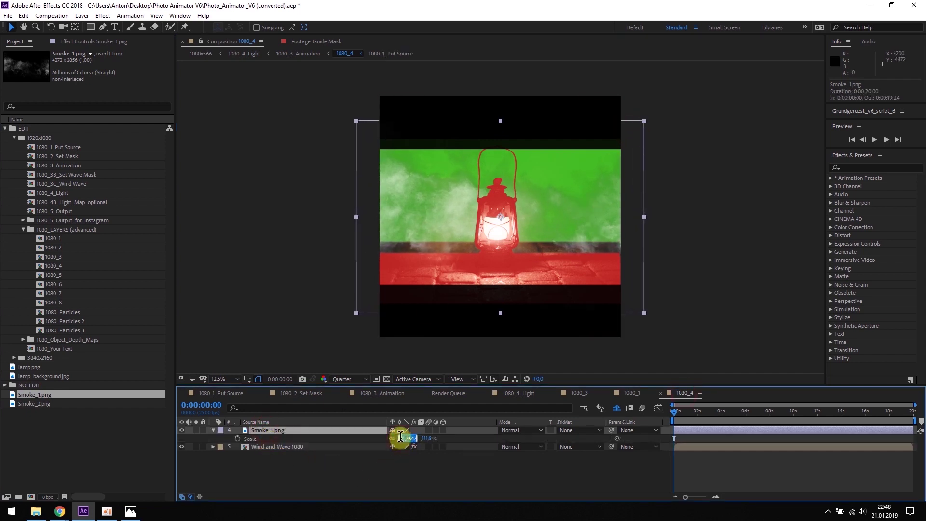
type("-")
key("Return")
left_click_drag(598, 217, 597, 204)
left_click(473, 347)
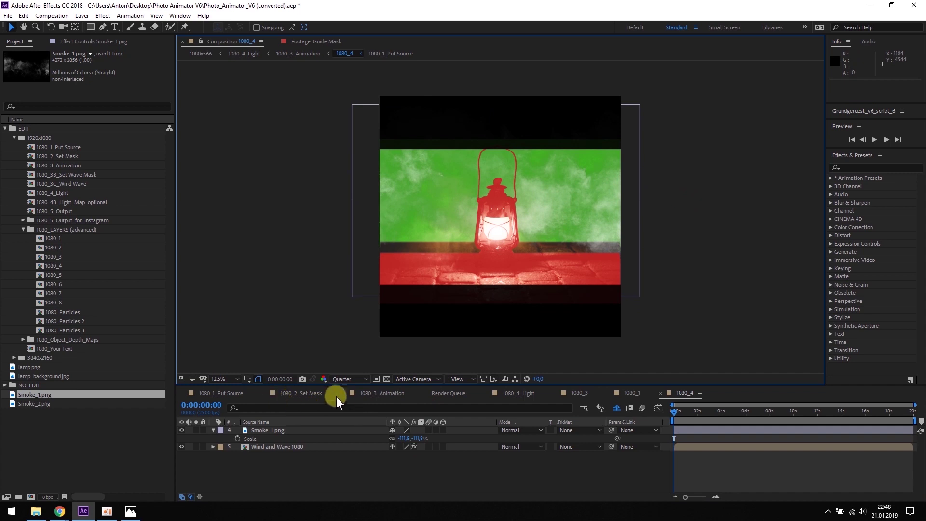
Step: Preview the animation with both smoke layers in 1080_3_Animation
left_click(385, 394)
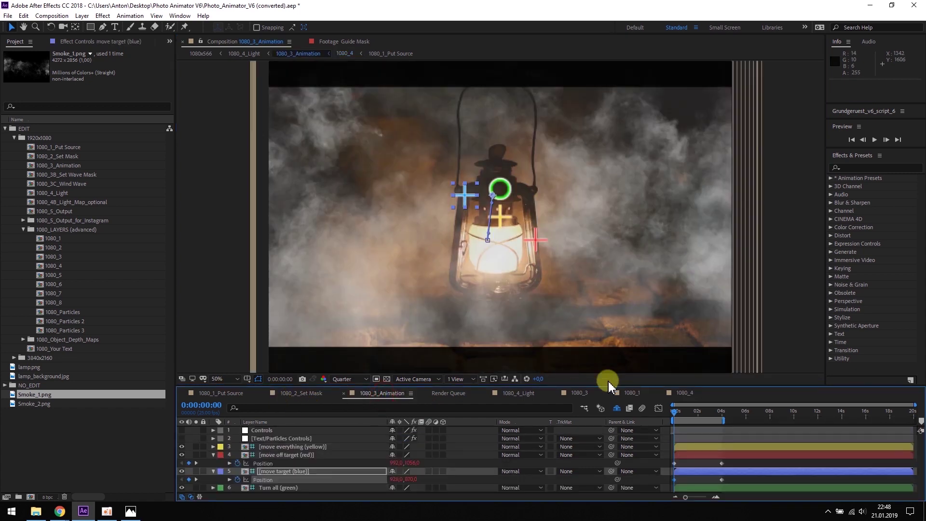
key("space")
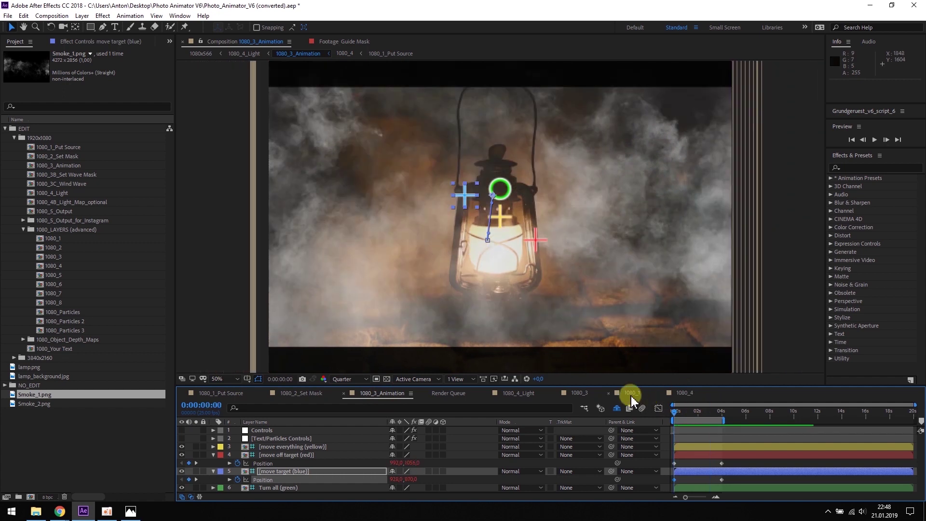
Step: Find the Tint effect and apply it to the Smoke_2.png layer in 1080_1
left_click(631, 393)
left_click(865, 167)
type("tint")
left_click_drag(866, 186, 259, 430)
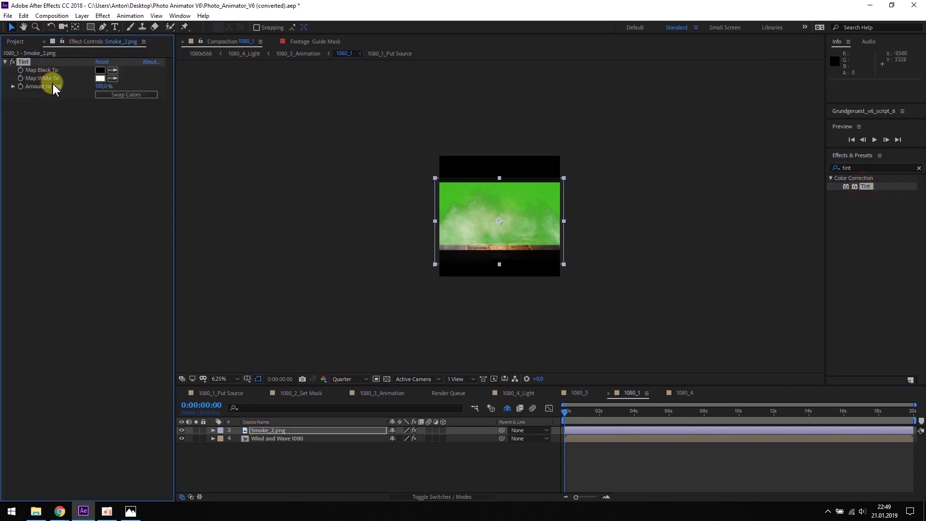
Step: Set the Tint effect's Map White To colour on Smoke_2.png to light orange FFB872
left_click(100, 79)
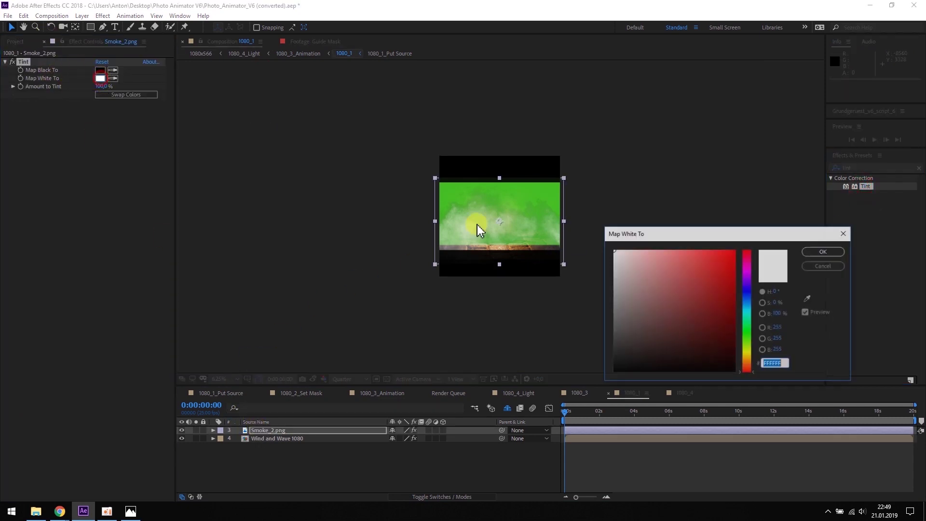
left_click(751, 369)
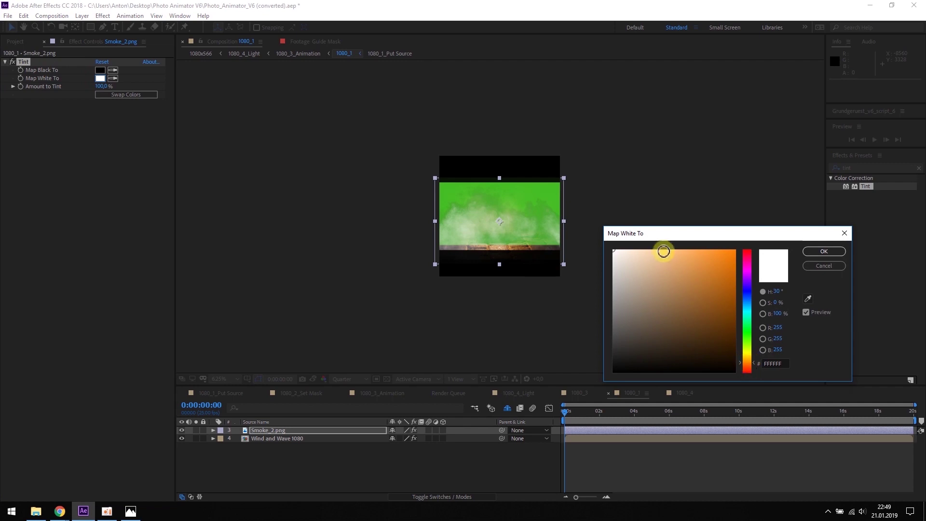
left_click(680, 249)
left_click(824, 251)
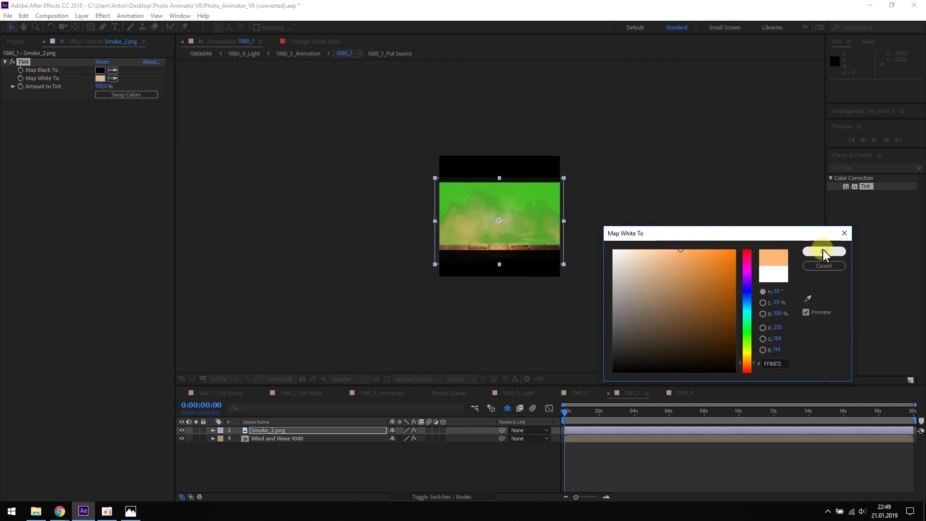
Step: Copy the Tint effect from Smoke_2.png onto the Smoke_1.png layer in 1080_4
left_click(25, 62)
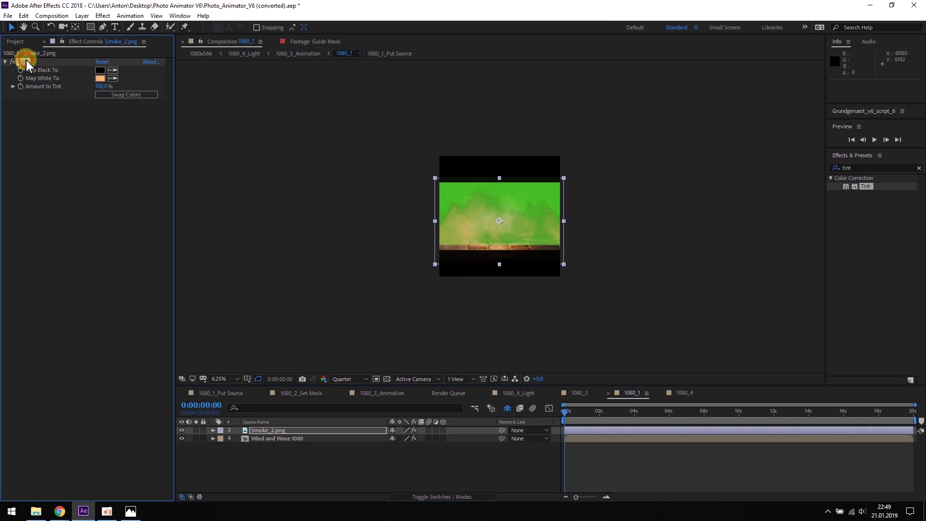
left_click(688, 395)
left_click(268, 430)
key("u")
key("u")
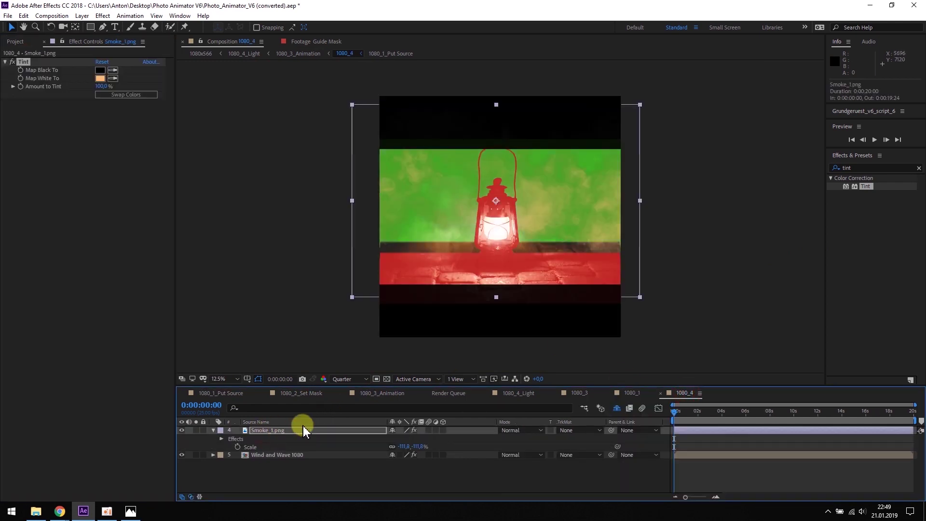
Step: Adjust the opacity of the Smoke_2.png layer in 1080_1
left_click(632, 393)
left_click(266, 430)
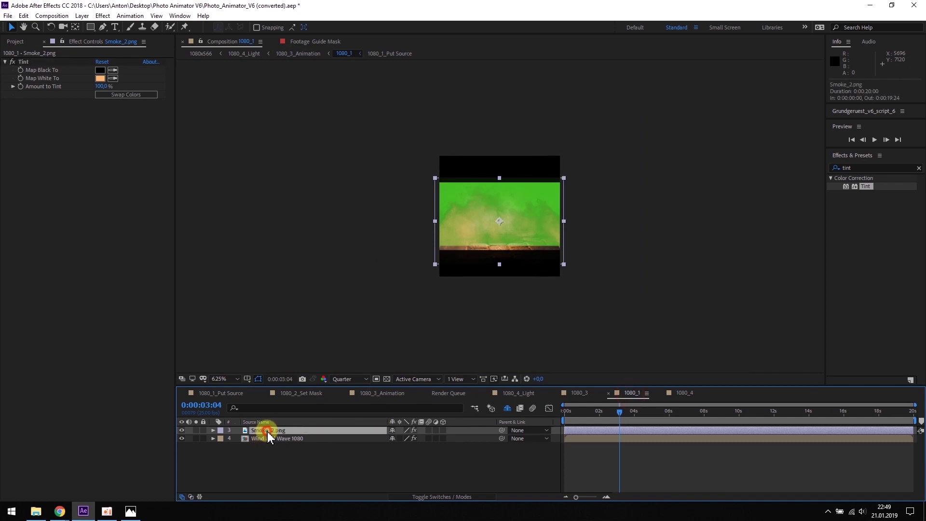
key("t")
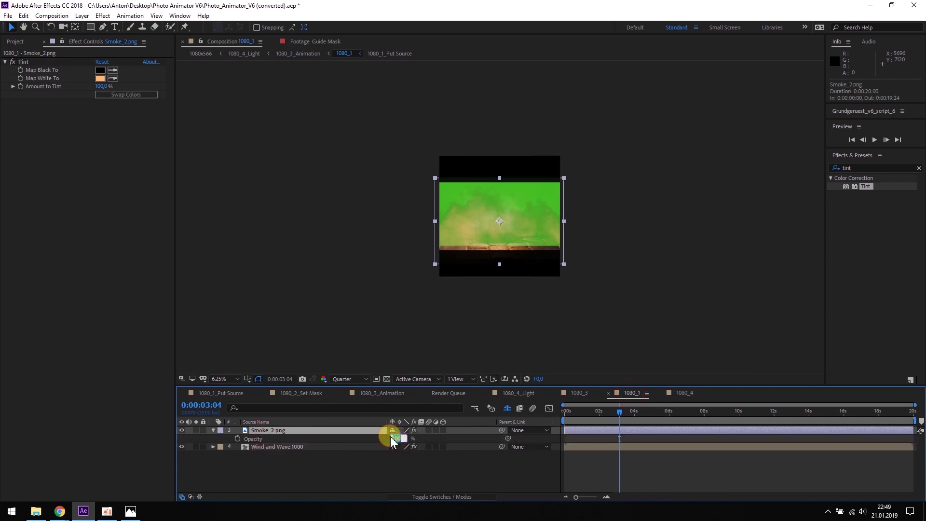
Step: Set the opacity of the Smoke_1.png layer in 1080_4 to 70%
left_click(684, 393)
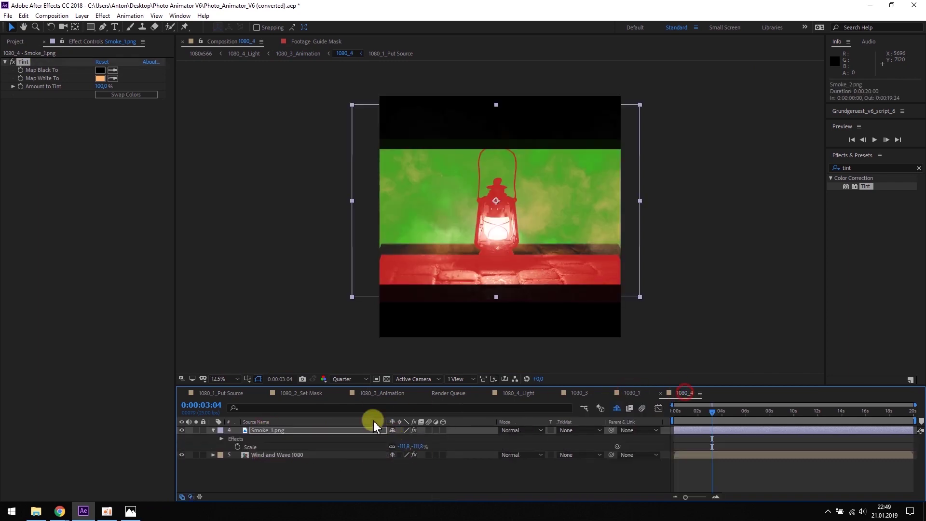
left_click(269, 431)
key("t")
left_click(392, 438)
key("Return")
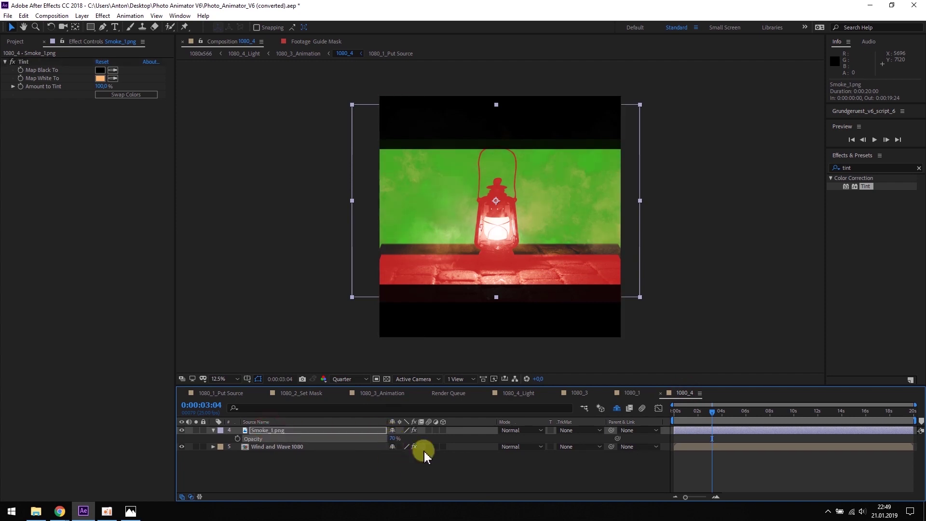
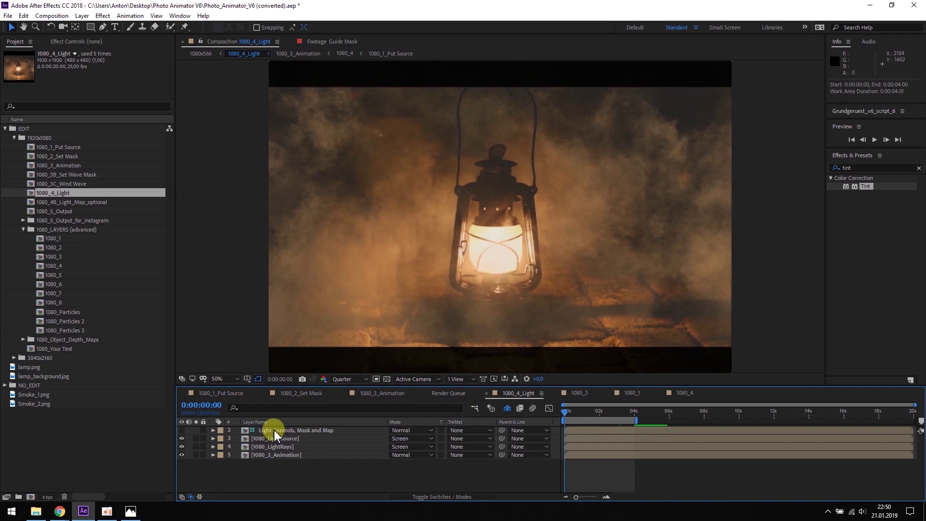
Step: Draw a closed four-point mask around the lantern's glowing glass on the Light Controls, Mask and Map layer
left_click(102, 28)
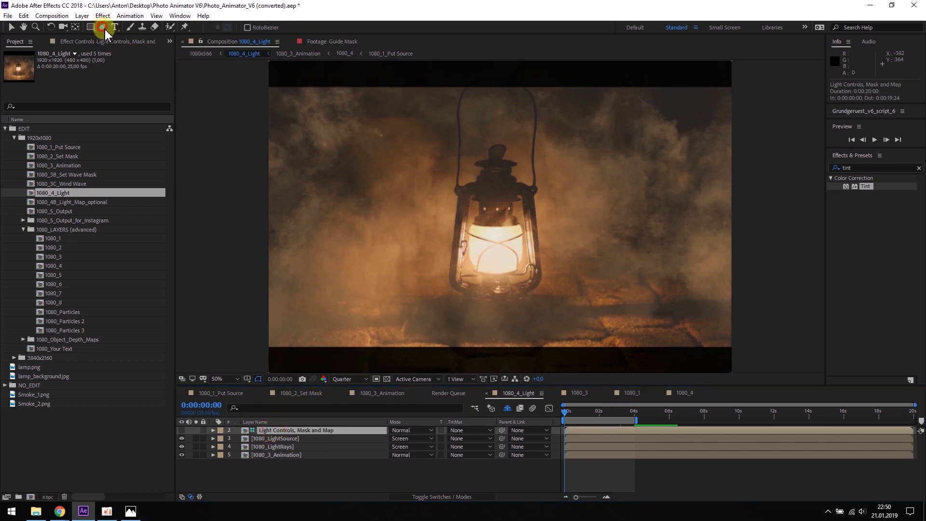
left_click(468, 222)
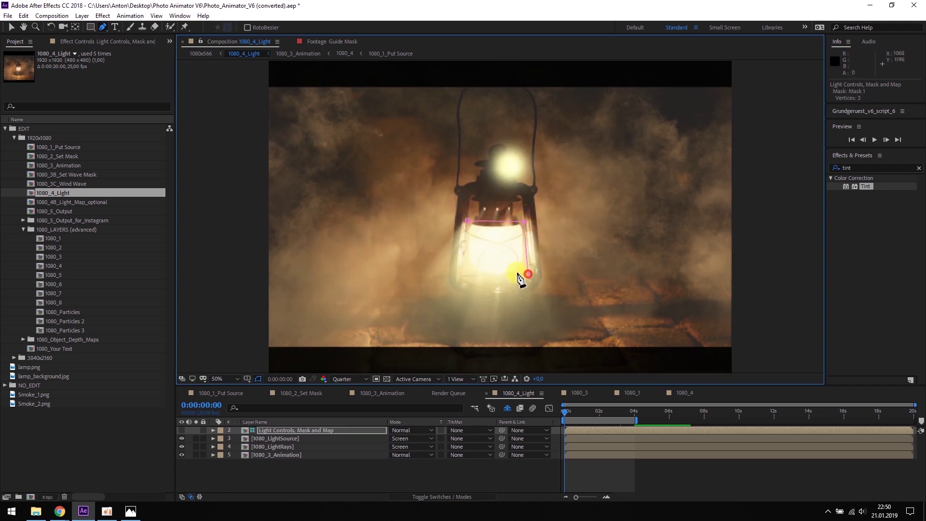
left_click(466, 274)
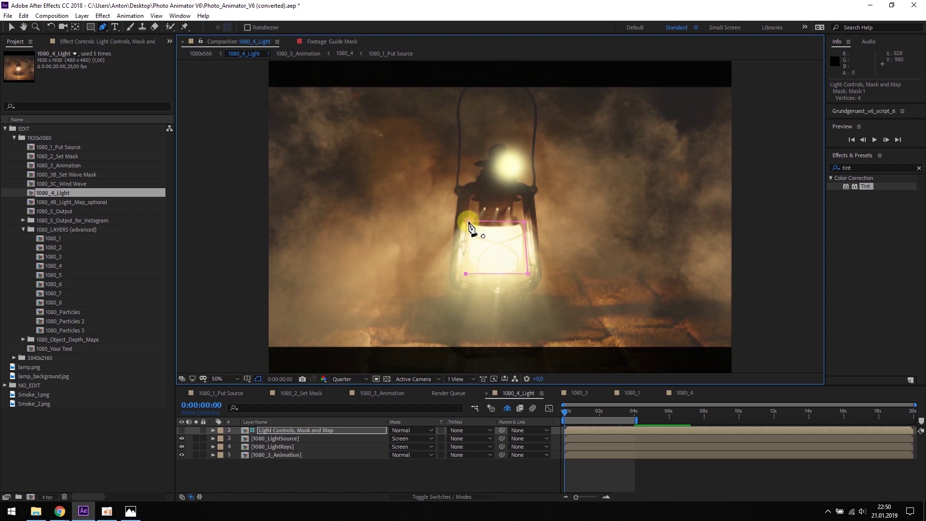
left_click(467, 222)
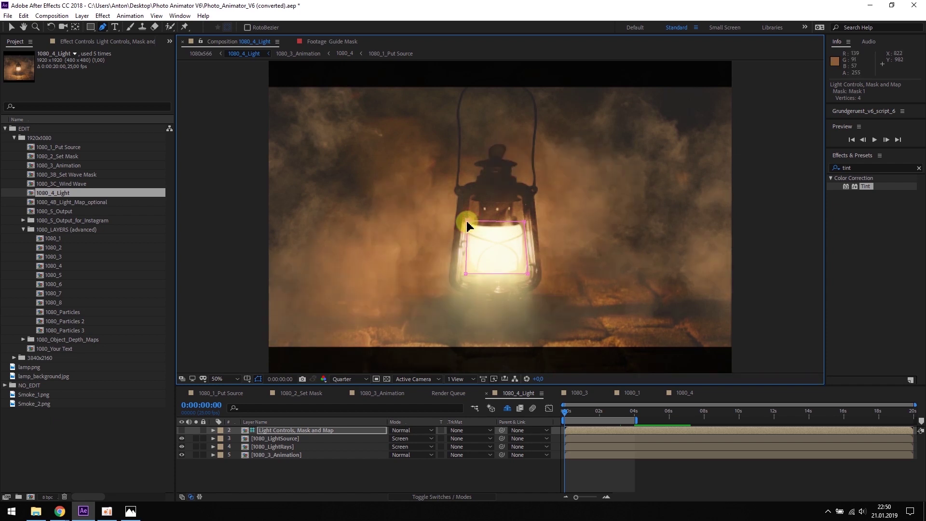
left_click(12, 27)
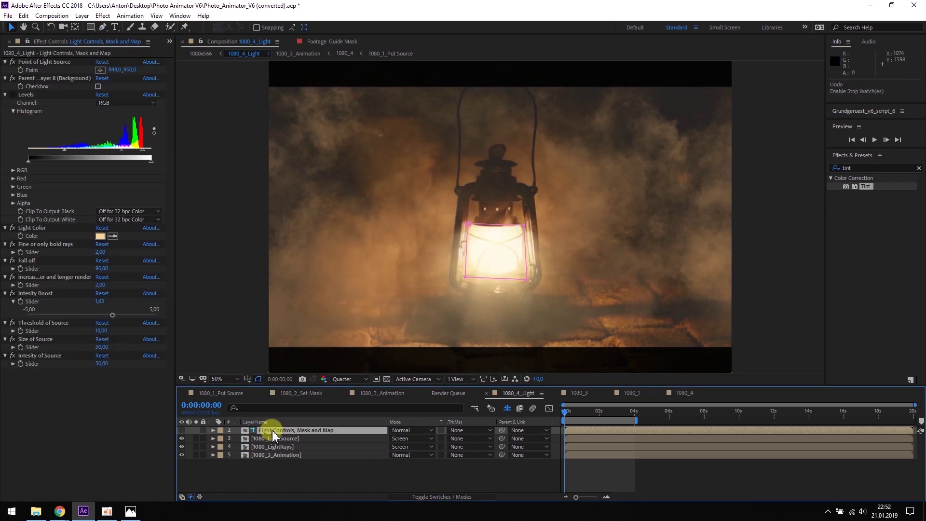
Step: Keyframe the Mask 1 path at 0 seconds and reshape it around the enlarged lantern glass at 4 seconds
left_click(216, 432)
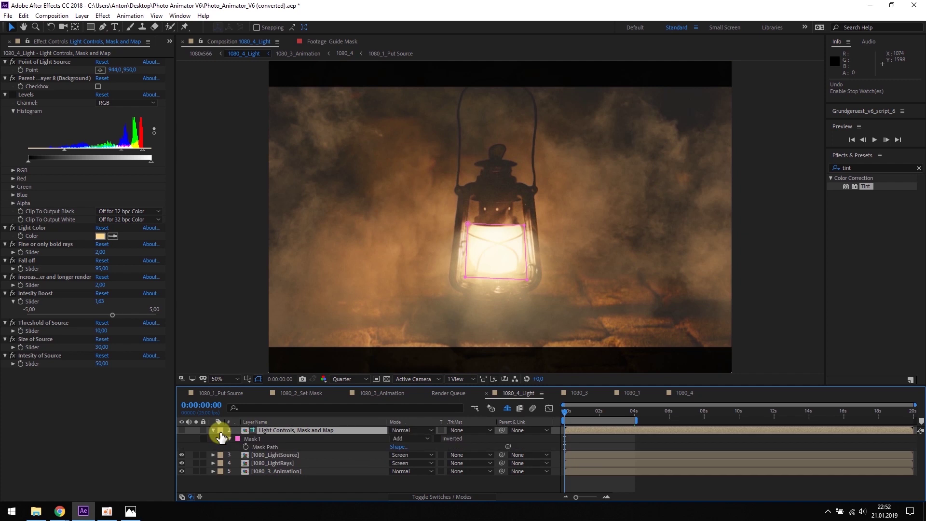
left_click(247, 447)
left_click_drag(580, 421, 635, 413)
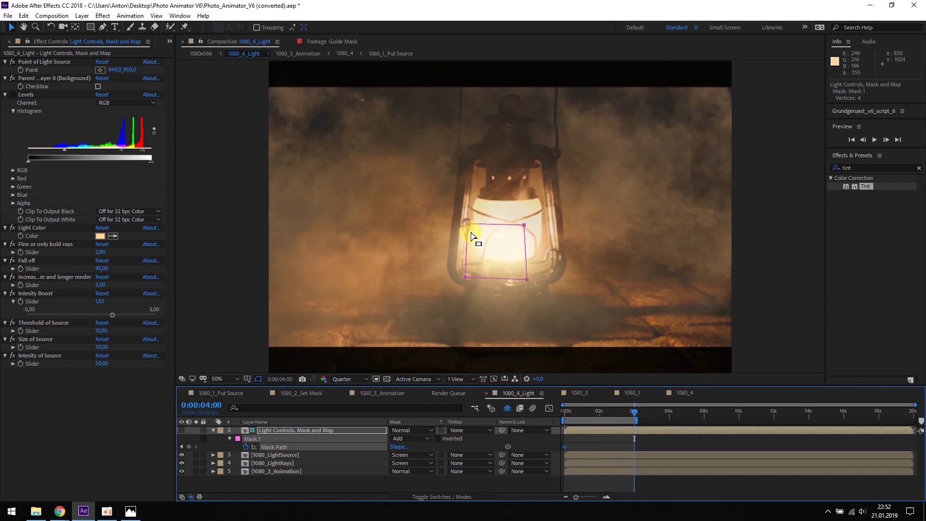
left_click_drag(467, 227, 473, 199)
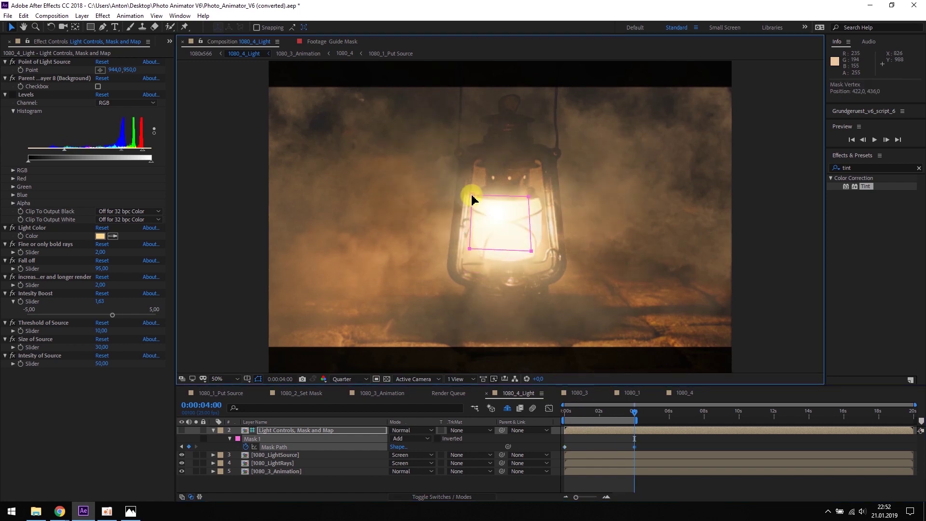
left_click_drag(530, 199, 544, 197)
left_click_drag(533, 252, 546, 259)
left_click(468, 249)
left_click_drag(467, 268, 466, 264)
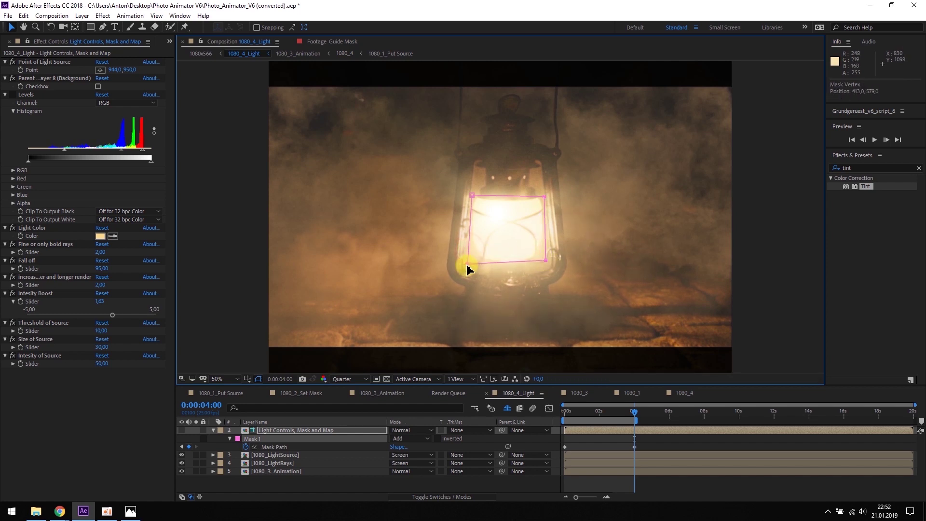
left_click(546, 261)
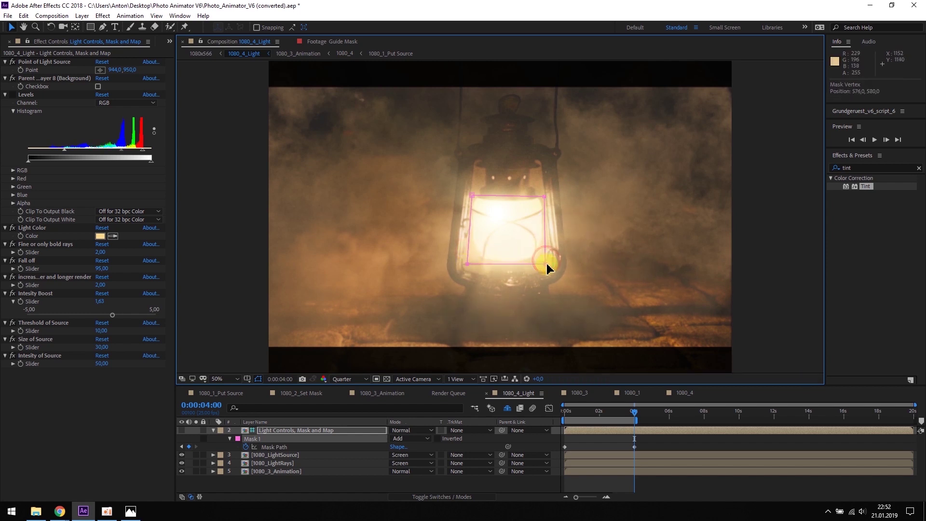
Step: Keyframe the Point of Light Source at about 940, 962 at the start and about 1004, 978 at 4 seconds
key("Home")
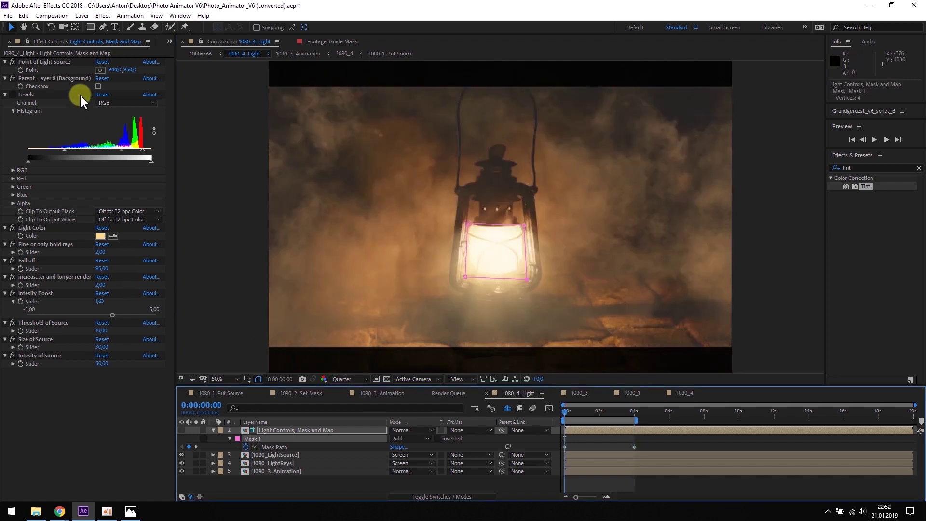
left_click(28, 62)
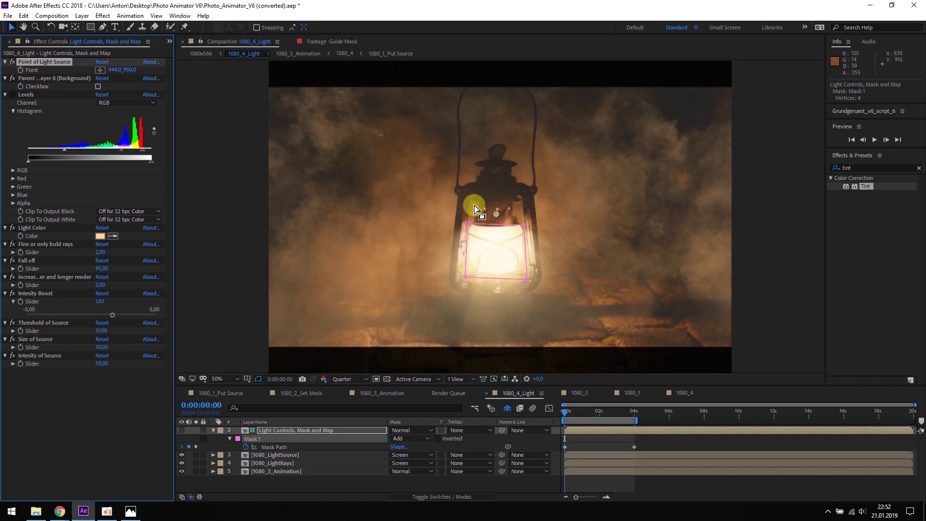
left_click_drag(497, 213, 498, 216)
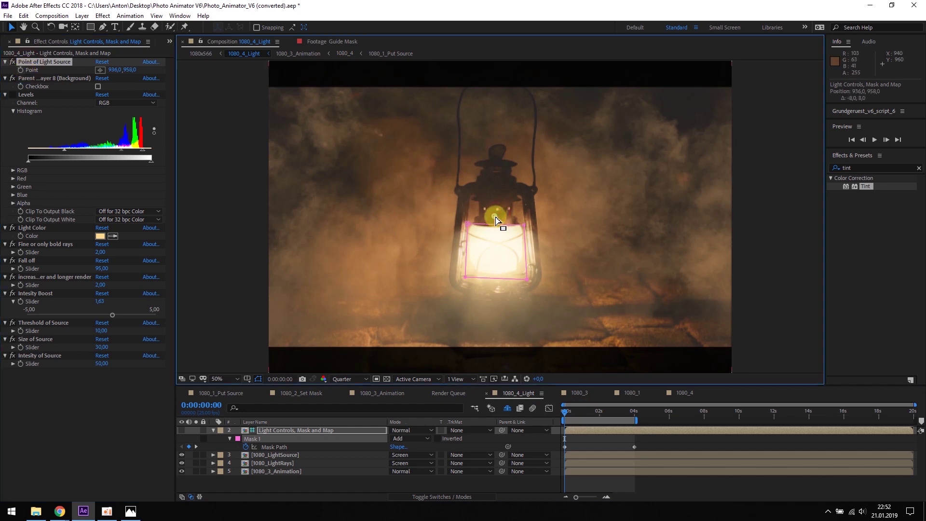
left_click(20, 71)
left_click_drag(574, 418, 635, 415)
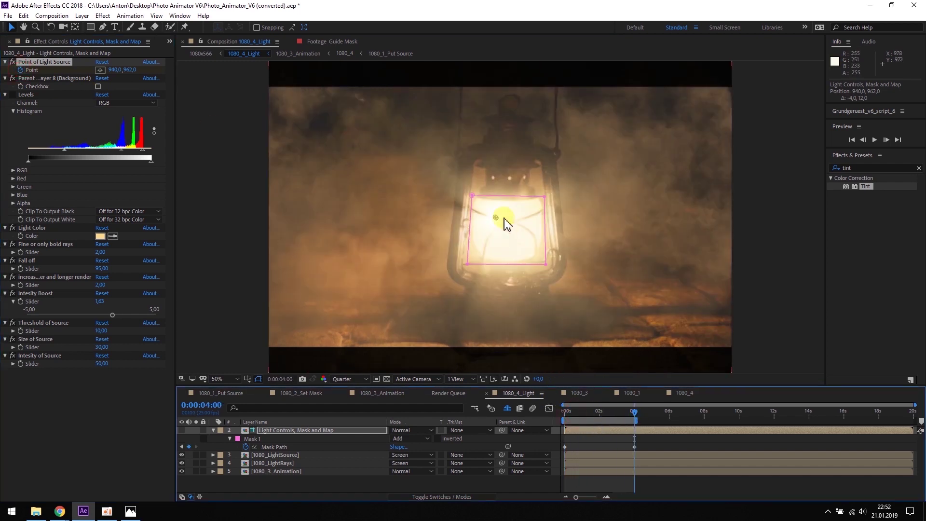
left_click_drag(497, 217, 512, 220)
Step: Set the Light Color effect of the Light Controls, Mask and Map layer to light orange FCC28F
left_click(94, 207)
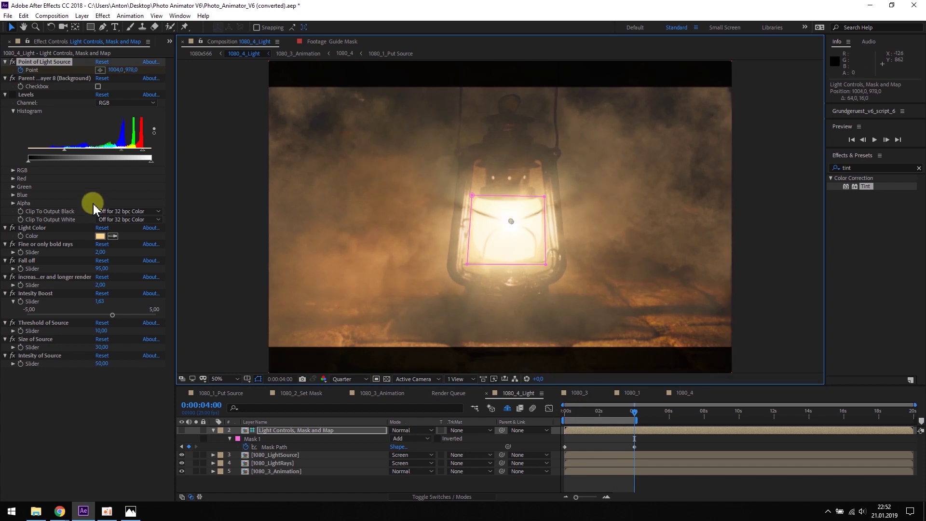
left_click(100, 236)
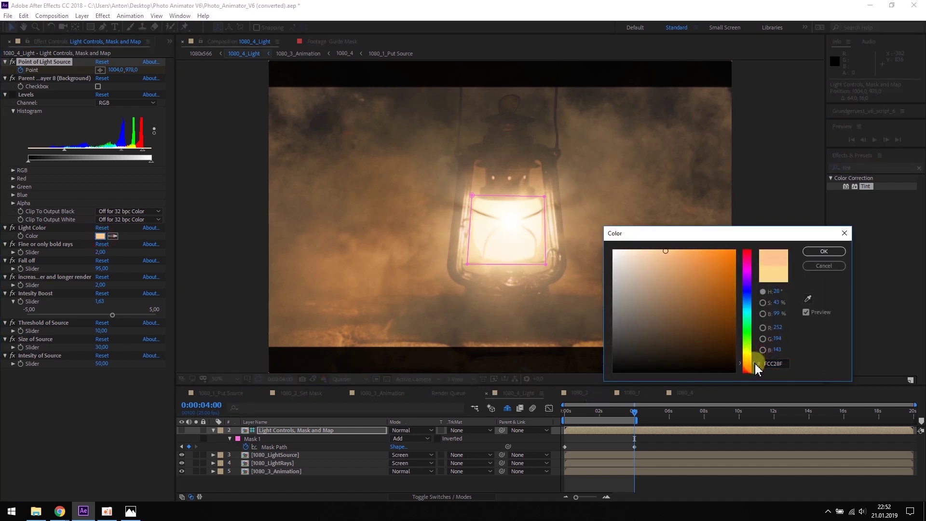
left_click(826, 252)
Step: Return to the start of the timeline and hide the 1080_3_Animation layer
left_click_drag(634, 411, 564, 411)
left_click(181, 471)
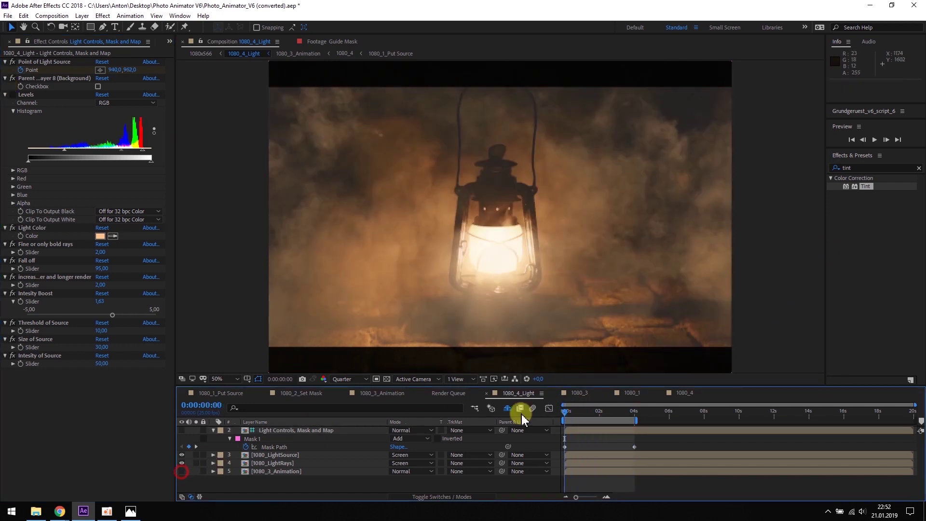